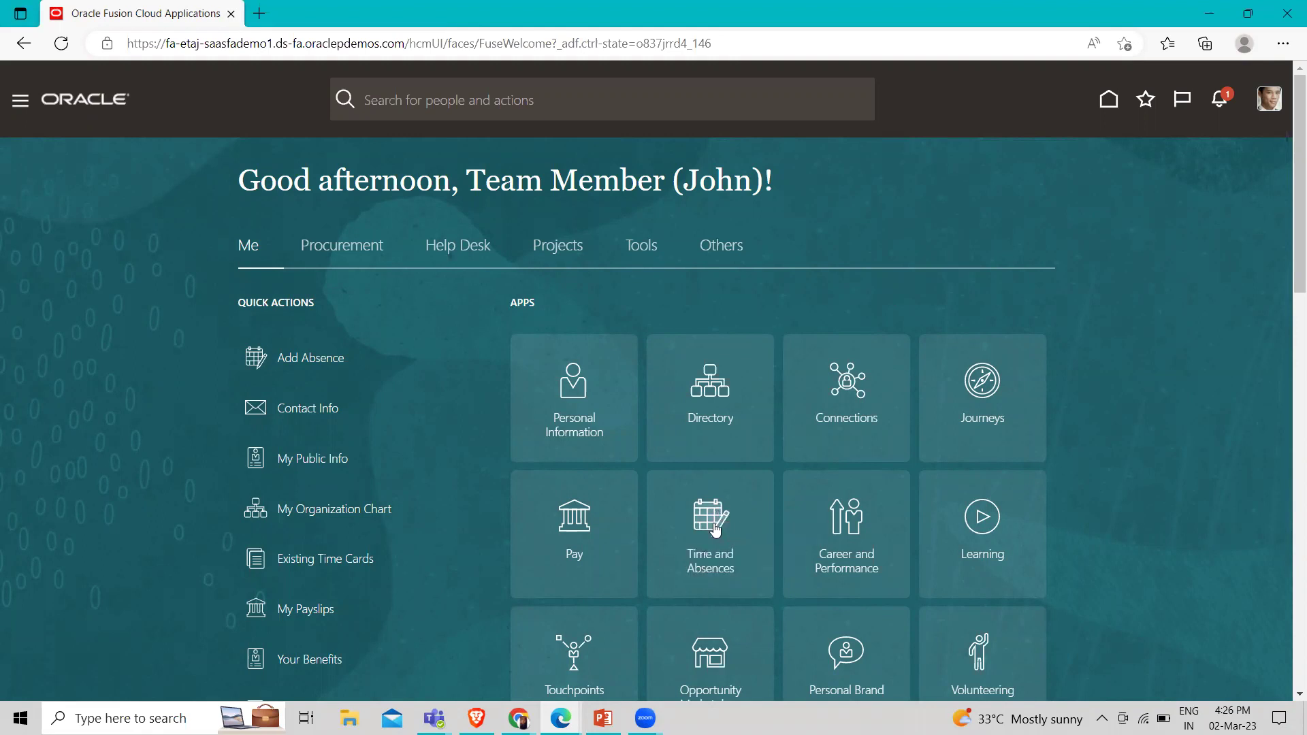
Submit the 3/1/23 - 3/31/23 time card of 184 hours for approval and reopen it
left_click(714, 529)
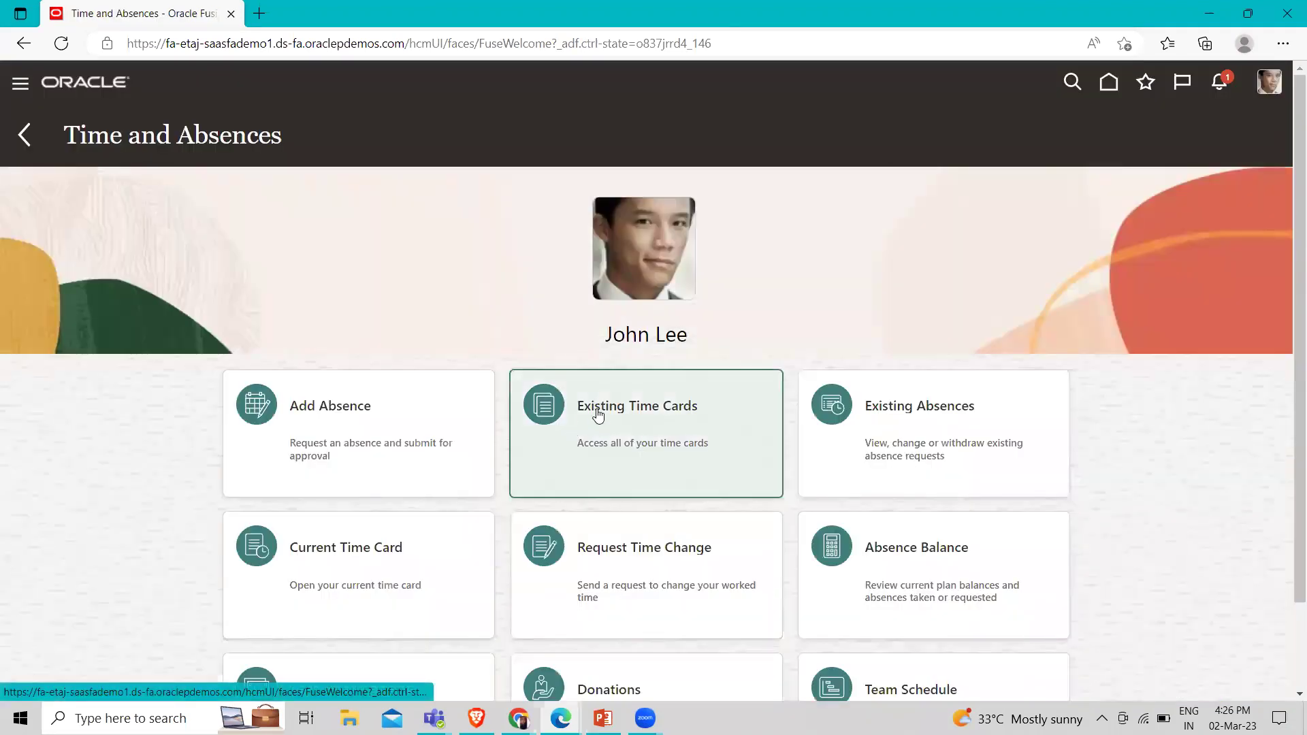
left_click(596, 408)
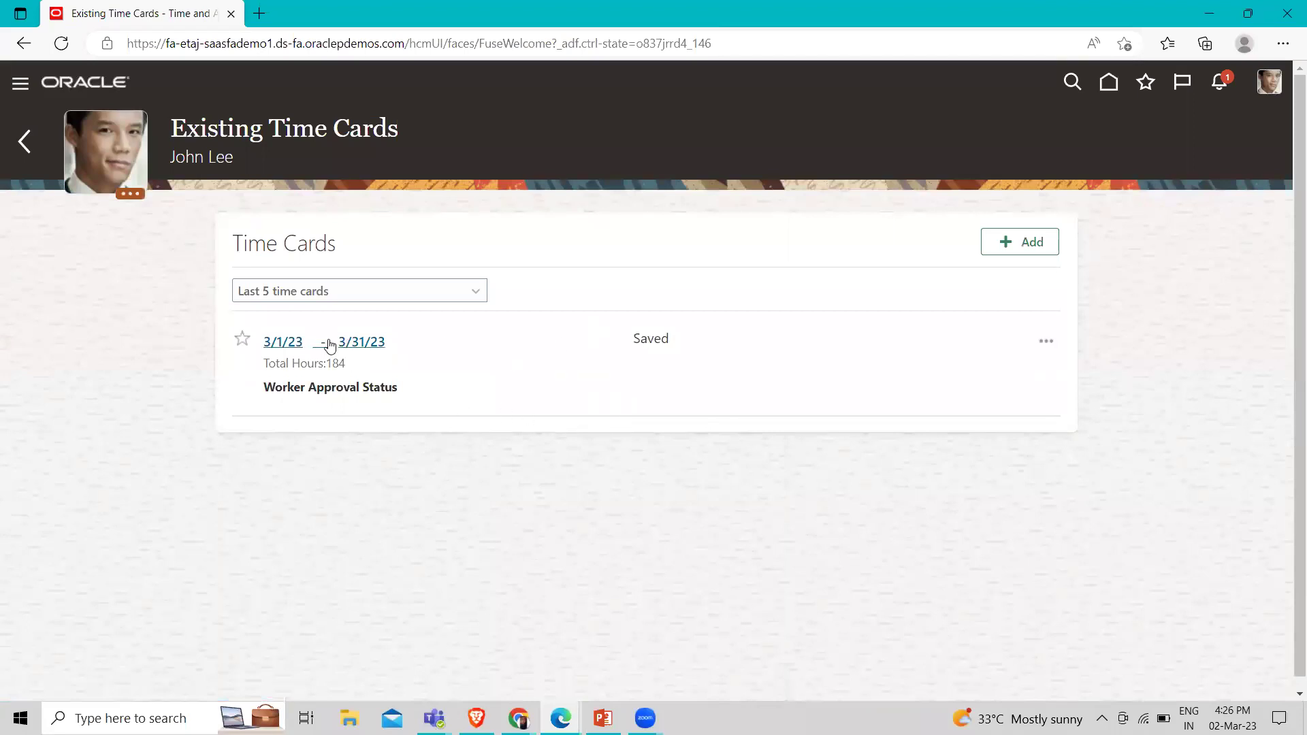
left_click(361, 344)
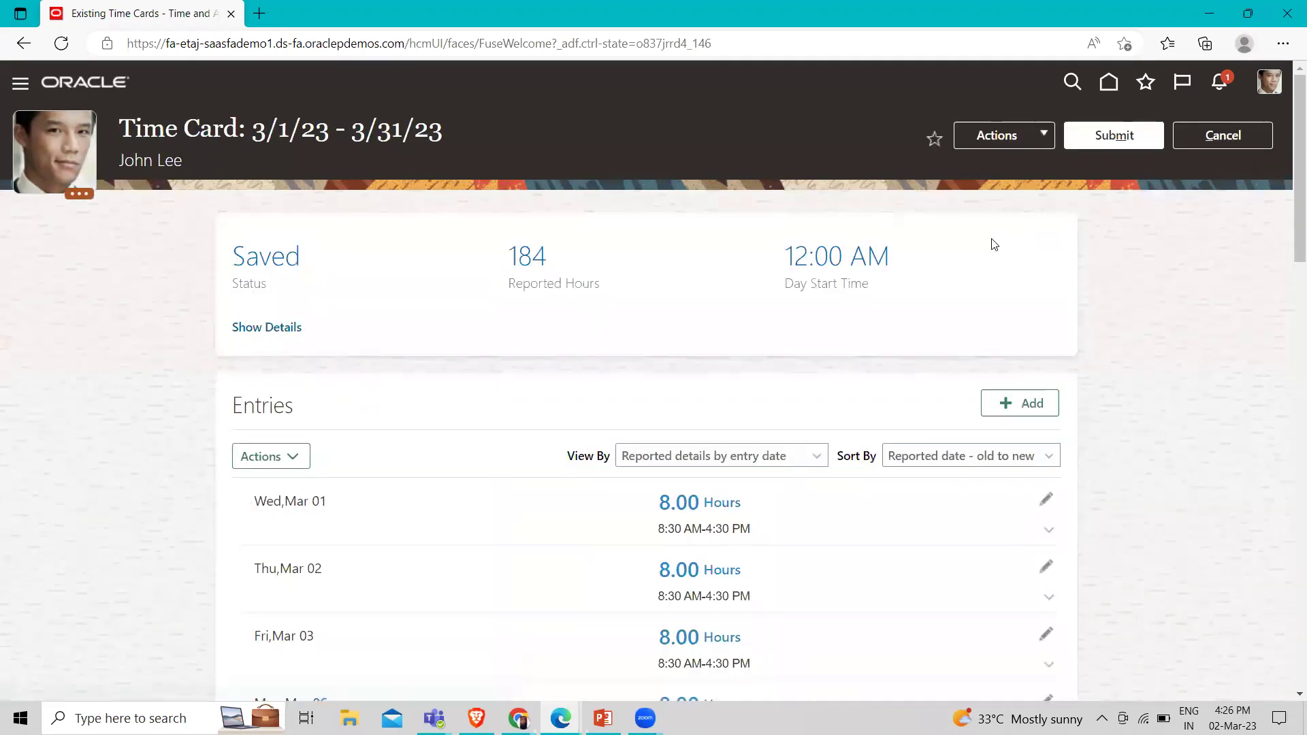
left_click(1160, 134)
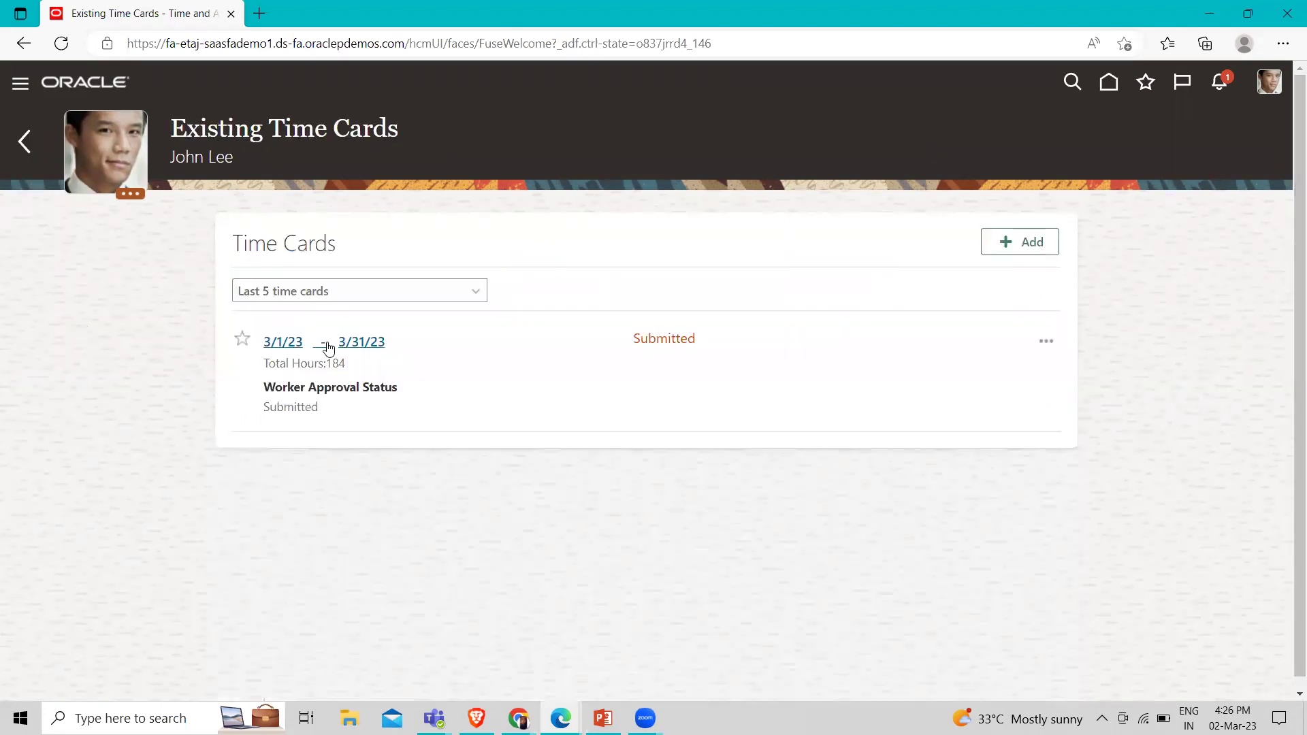
left_click(360, 342)
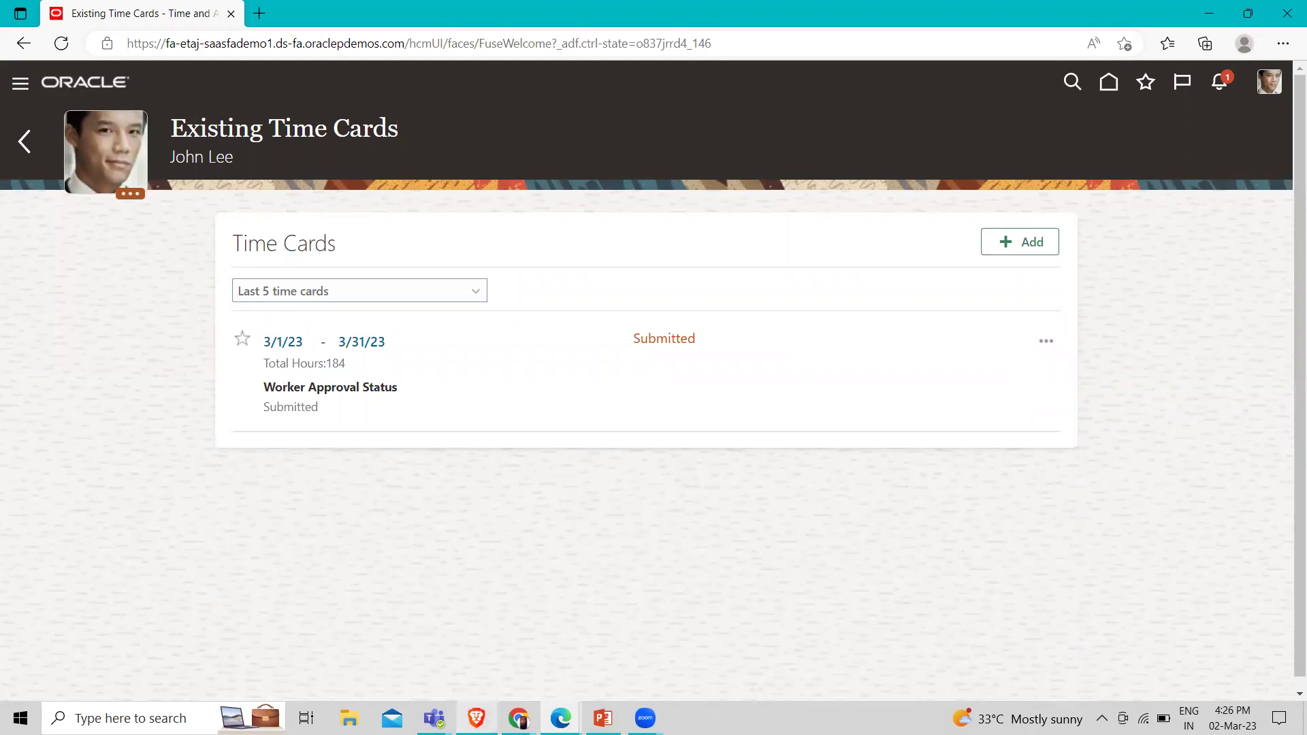
Review the employee's 15,000 USD monthly salary on the Change Salary page
mouse_move(518, 718)
left_click(446, 649)
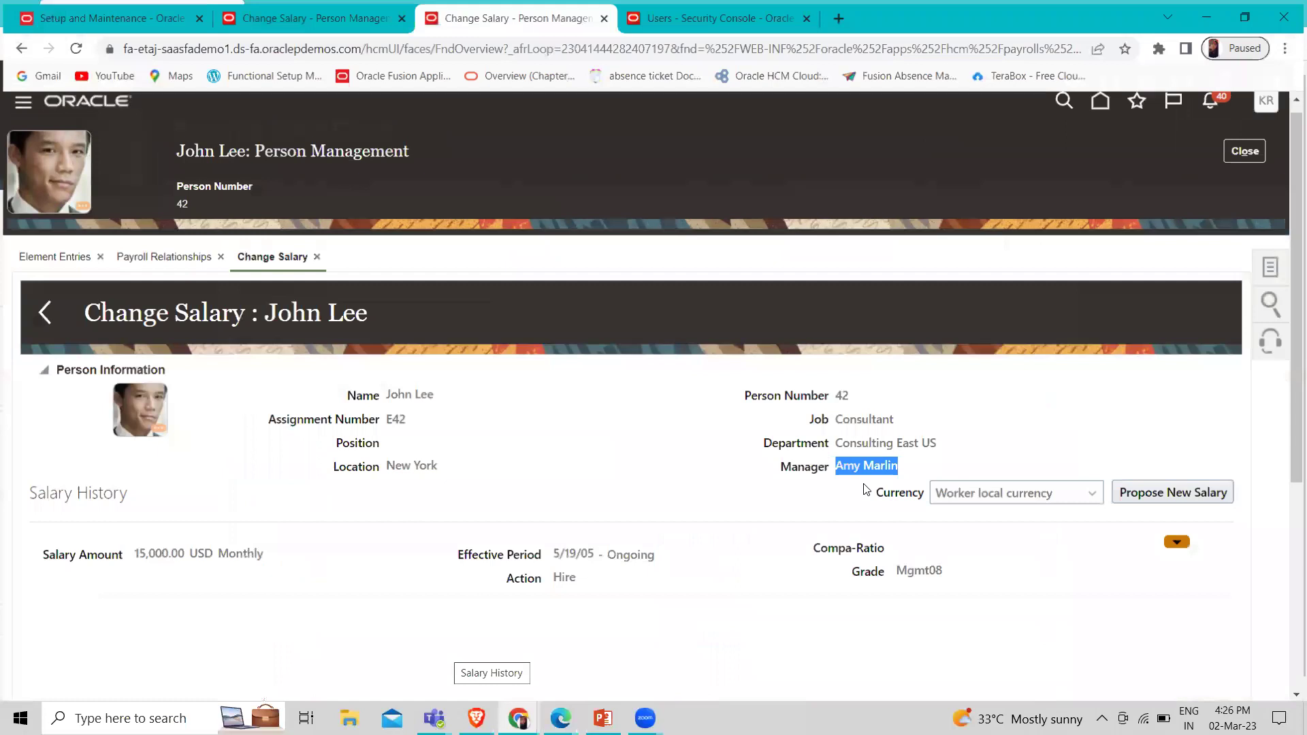
left_click(444, 393)
scroll(356, 419, "down", 1)
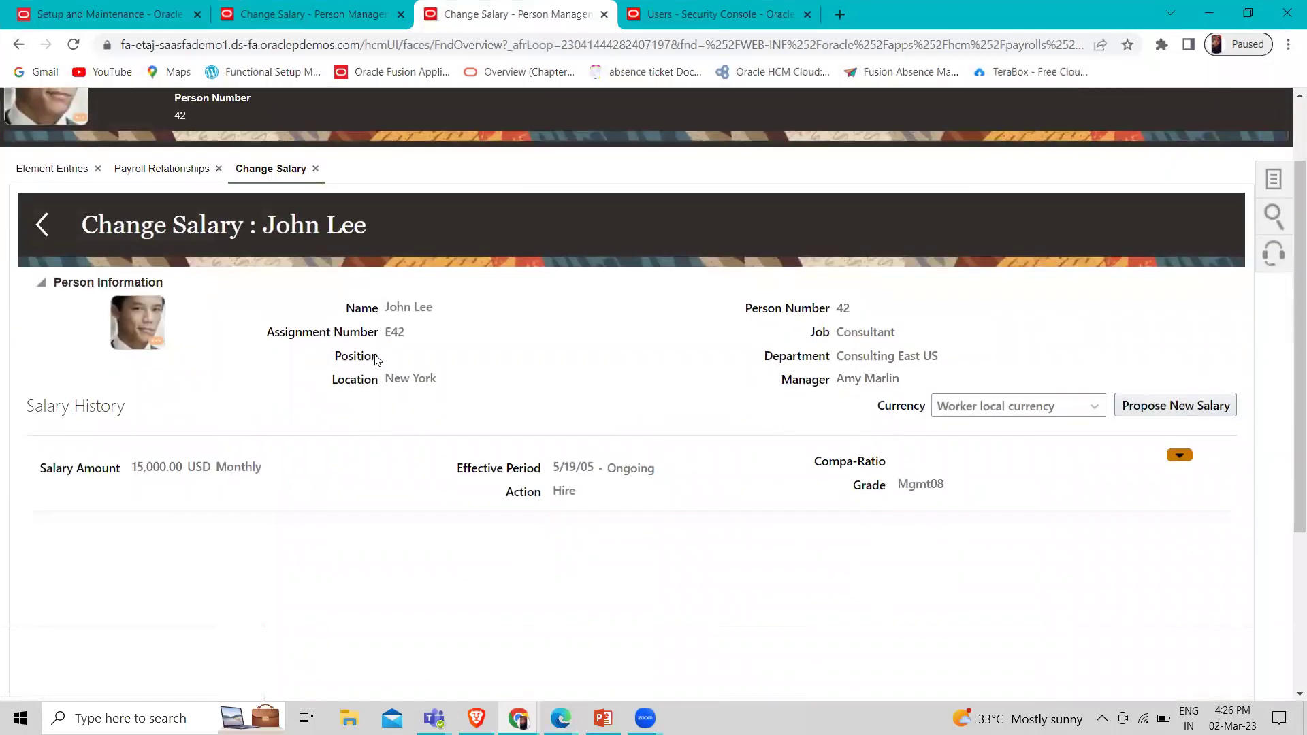
mouse_move(382, 304)
On the manager's home page, check the notifications twice for the approval request
mouse_move(519, 718)
left_click(574, 641)
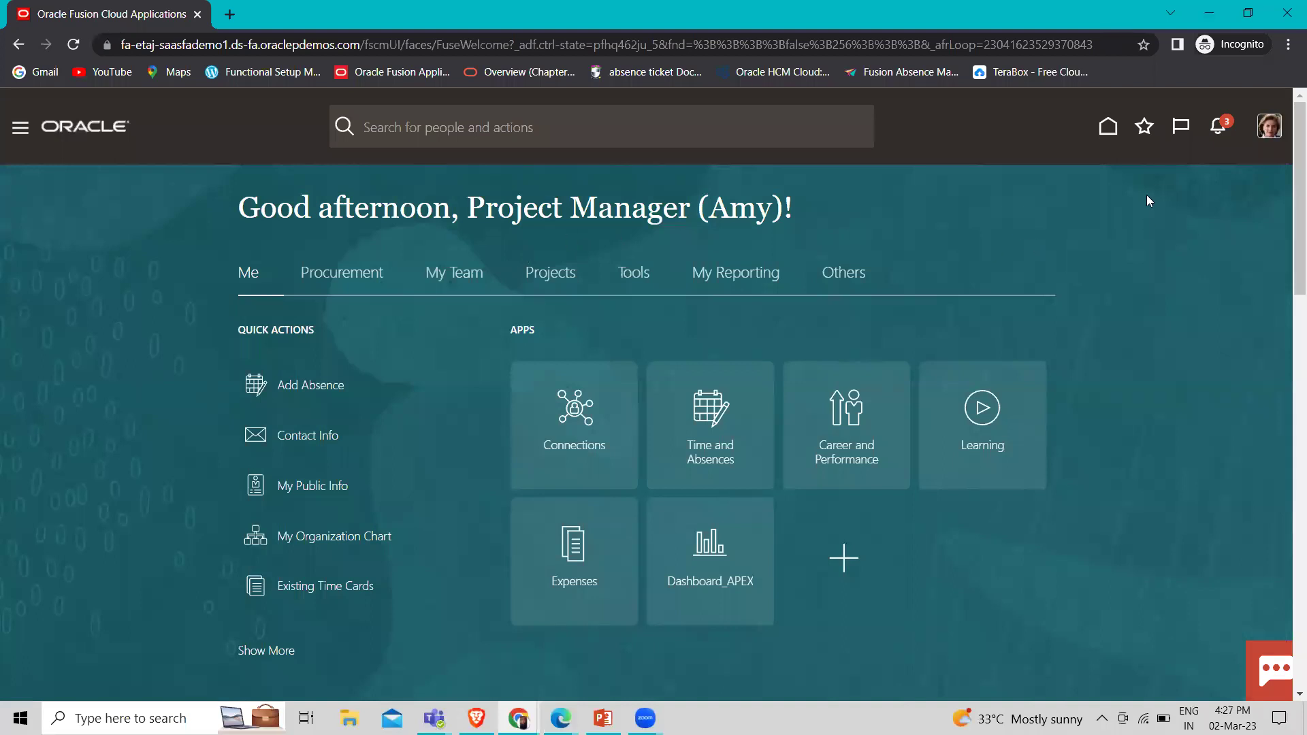
left_click(1215, 131)
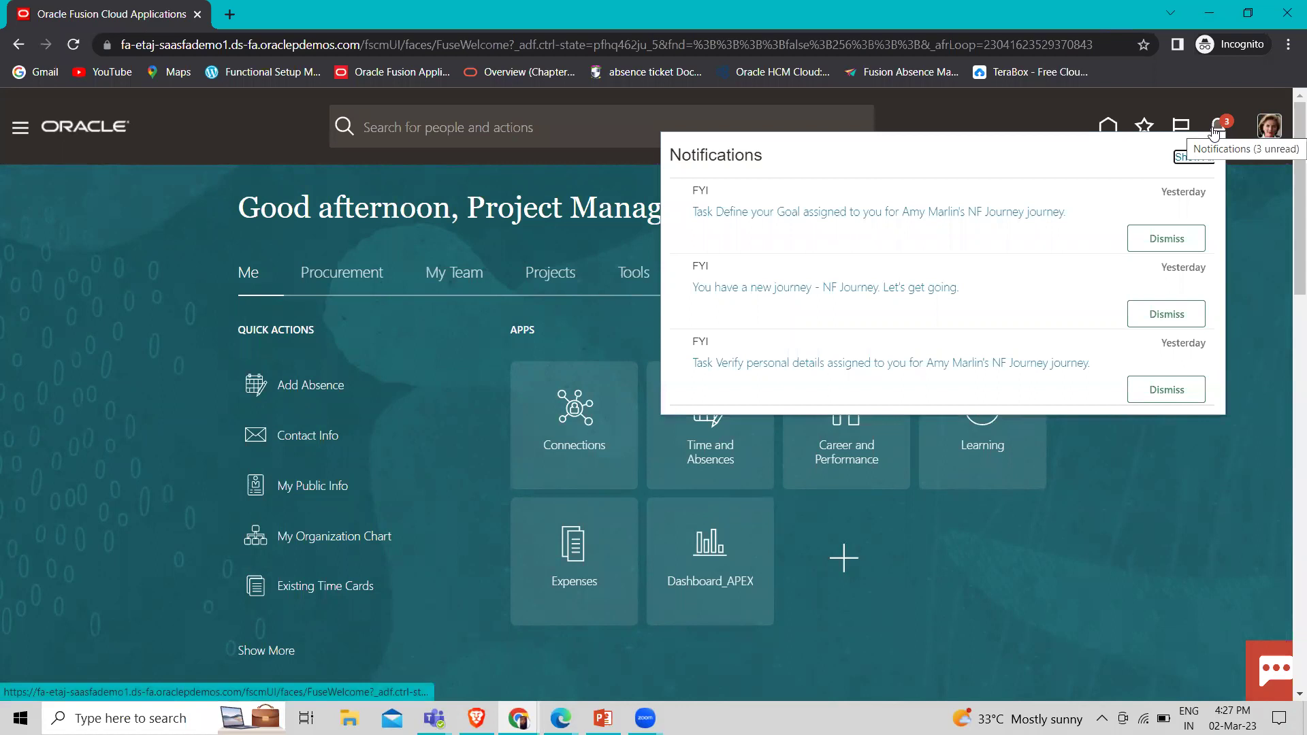
left_click(1215, 131)
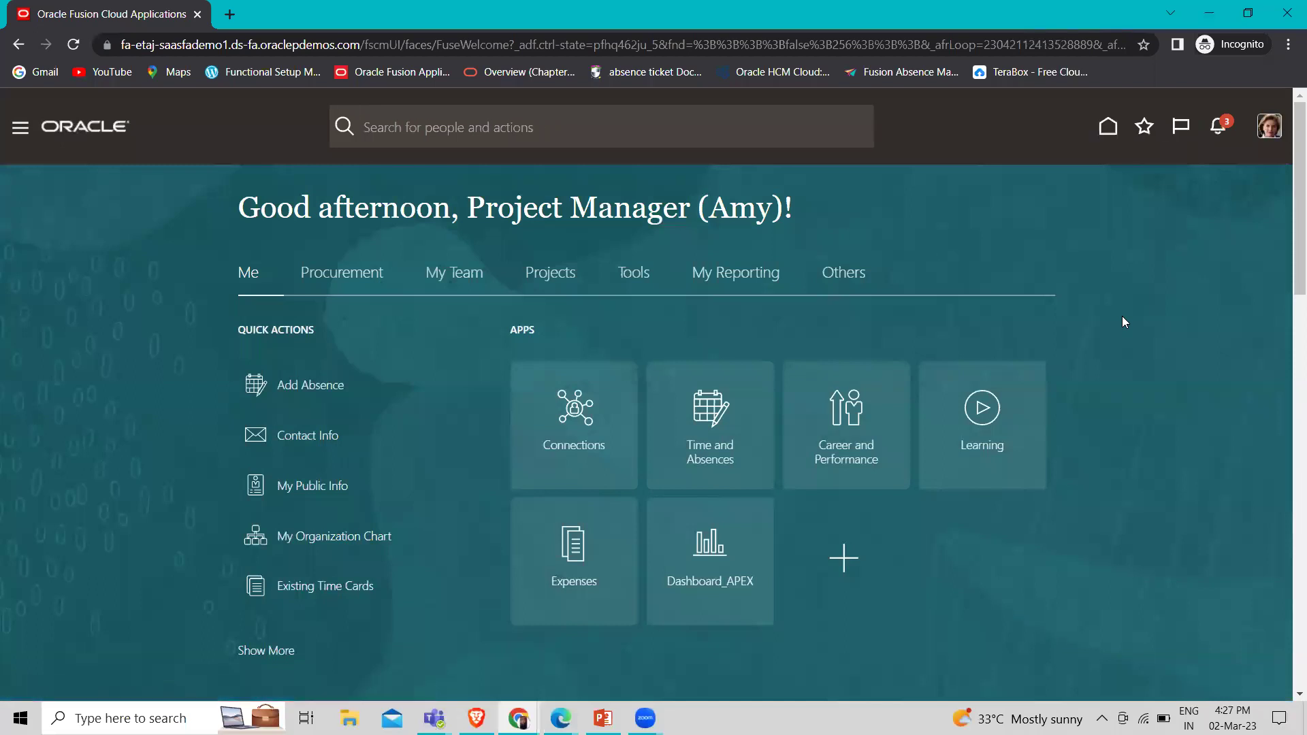
left_click(1221, 129)
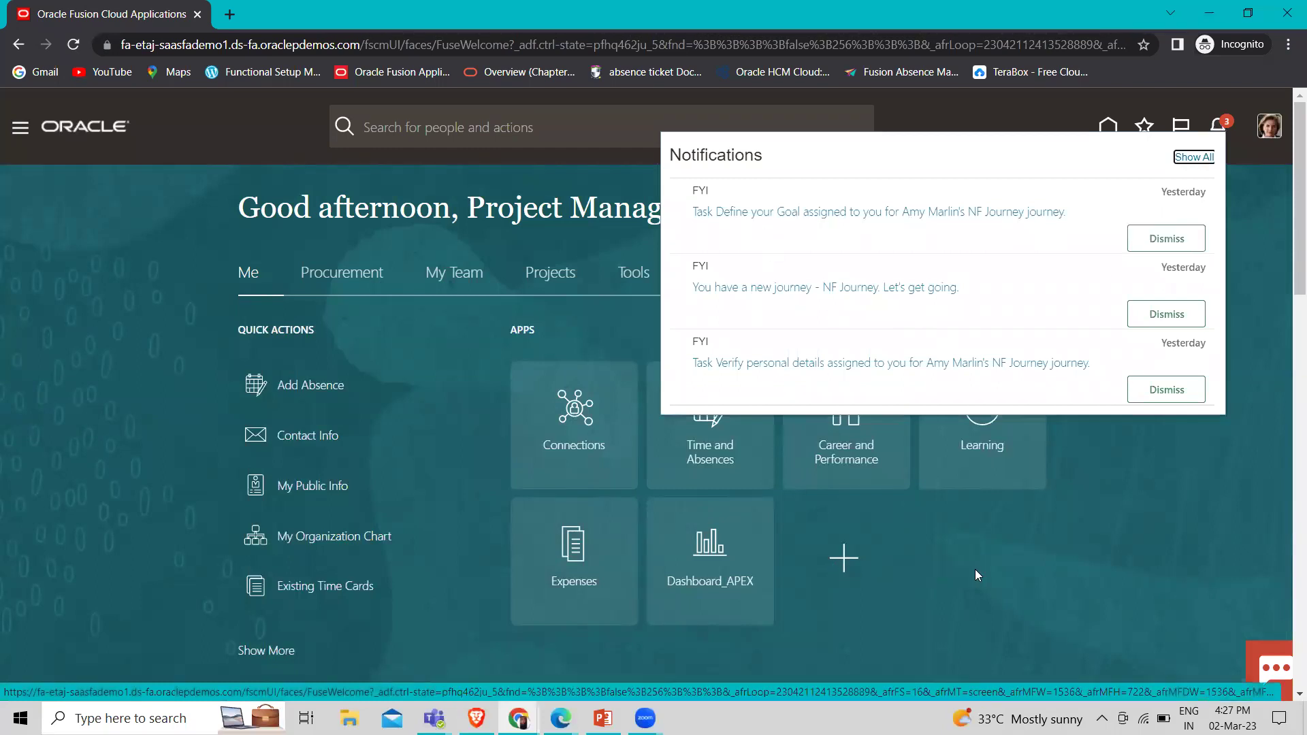
left_click(934, 585)
Send the employee's March 2023 time card for approval and return to the manager's home page
mouse_move(561, 719)
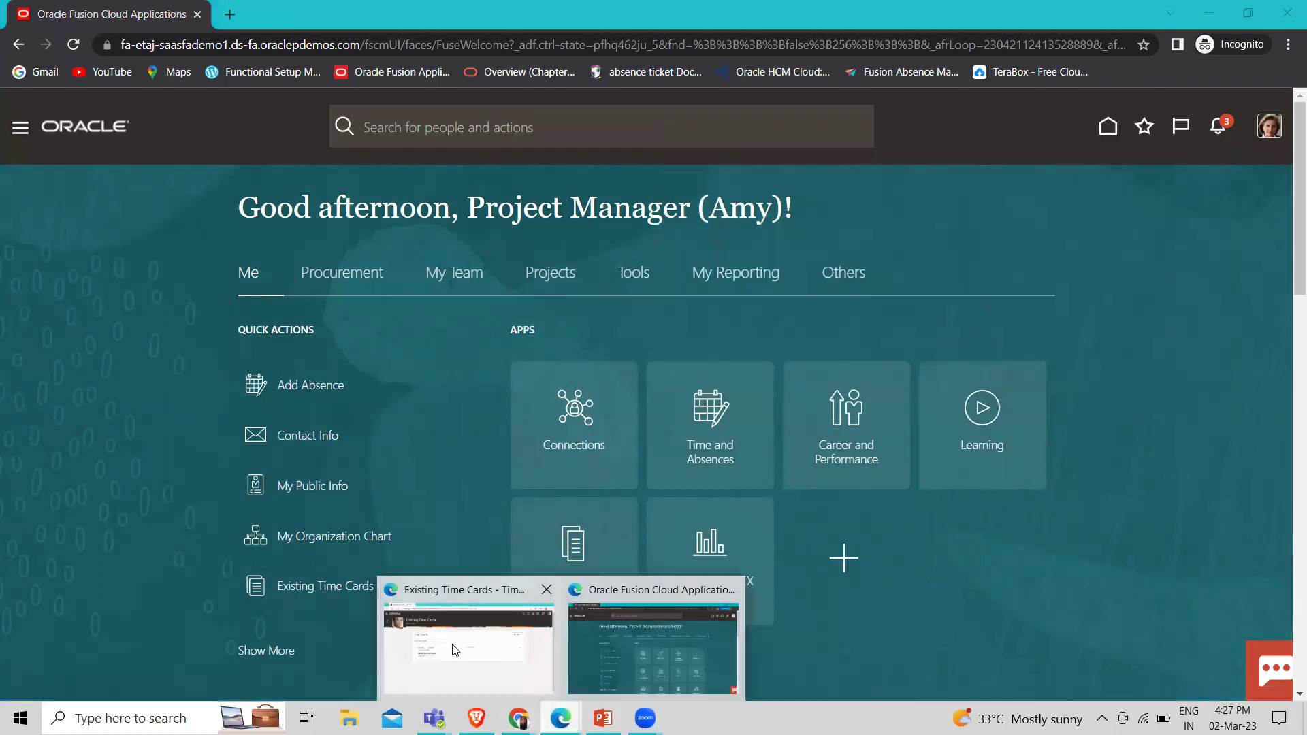
left_click(457, 644)
left_click(344, 342)
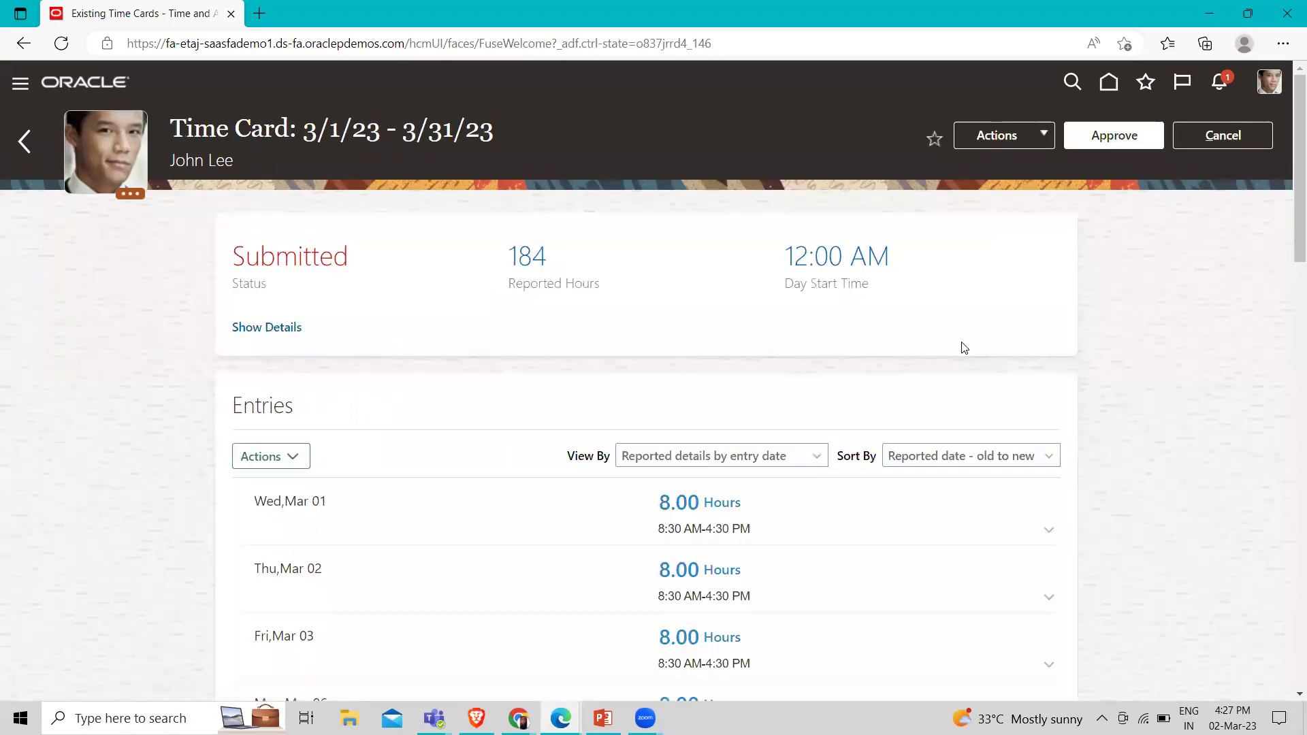
left_click(1092, 139)
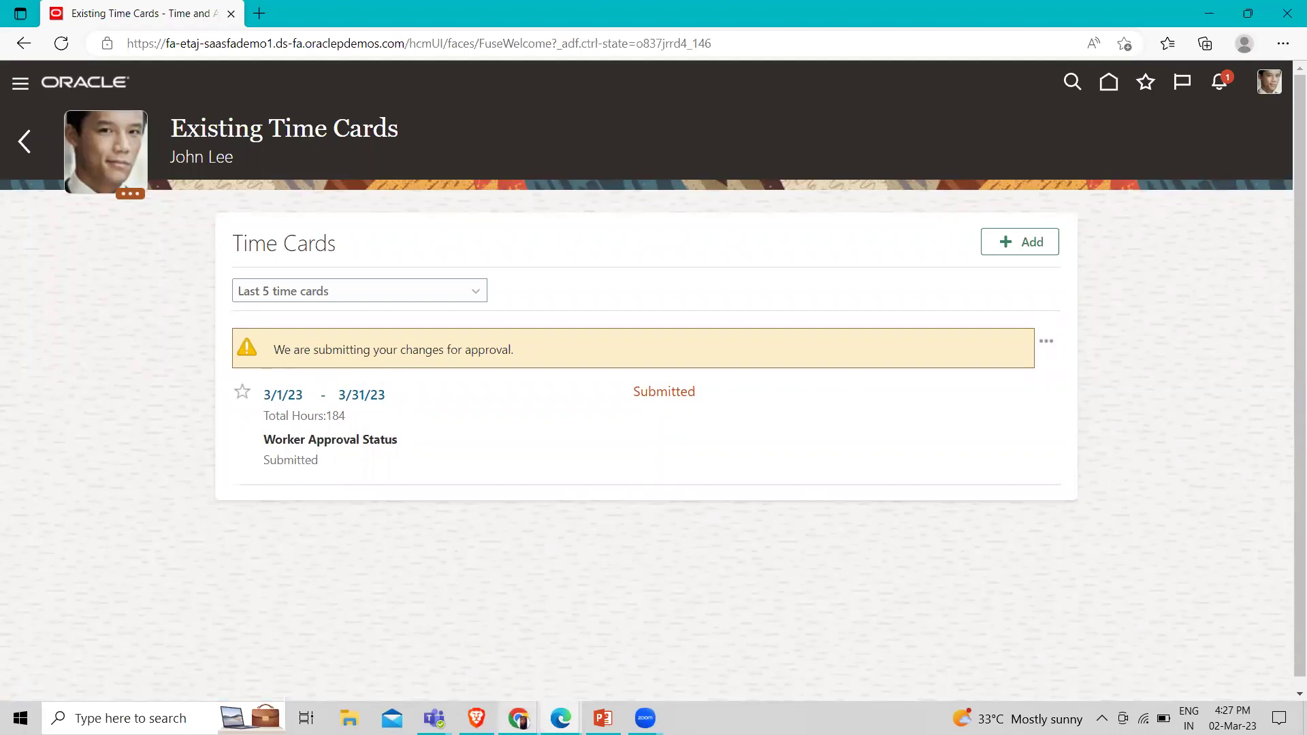
mouse_move(519, 718)
left_click(568, 653)
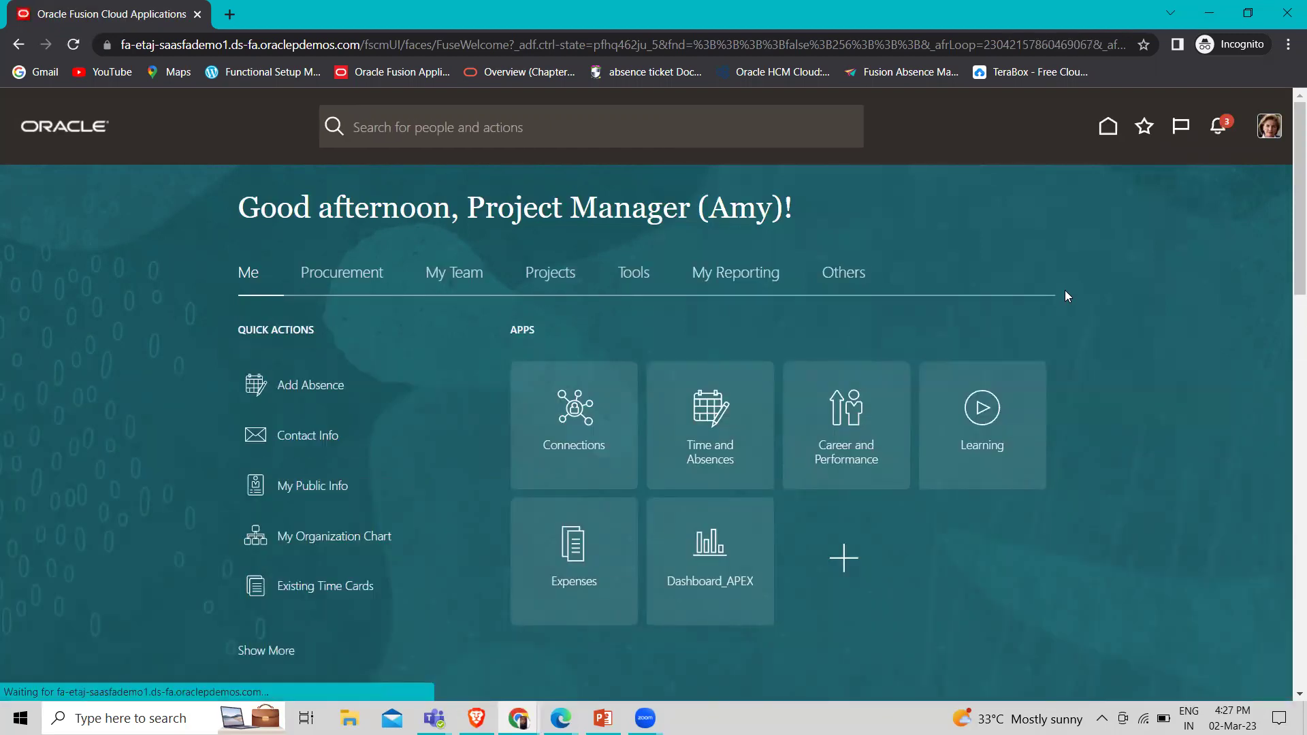
Approve the March payroll time entries from the manager's notifications, then move to the payroll administrator's page
left_click(1214, 125)
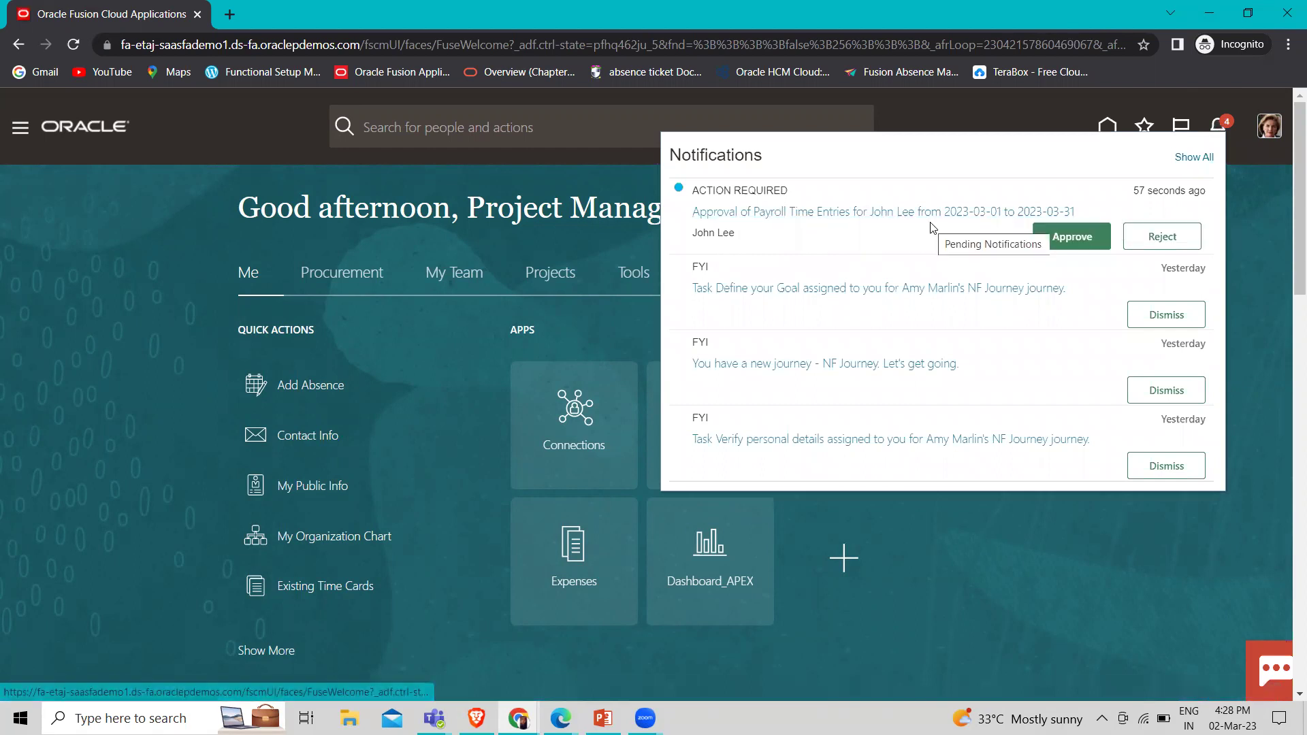
left_click(1071, 238)
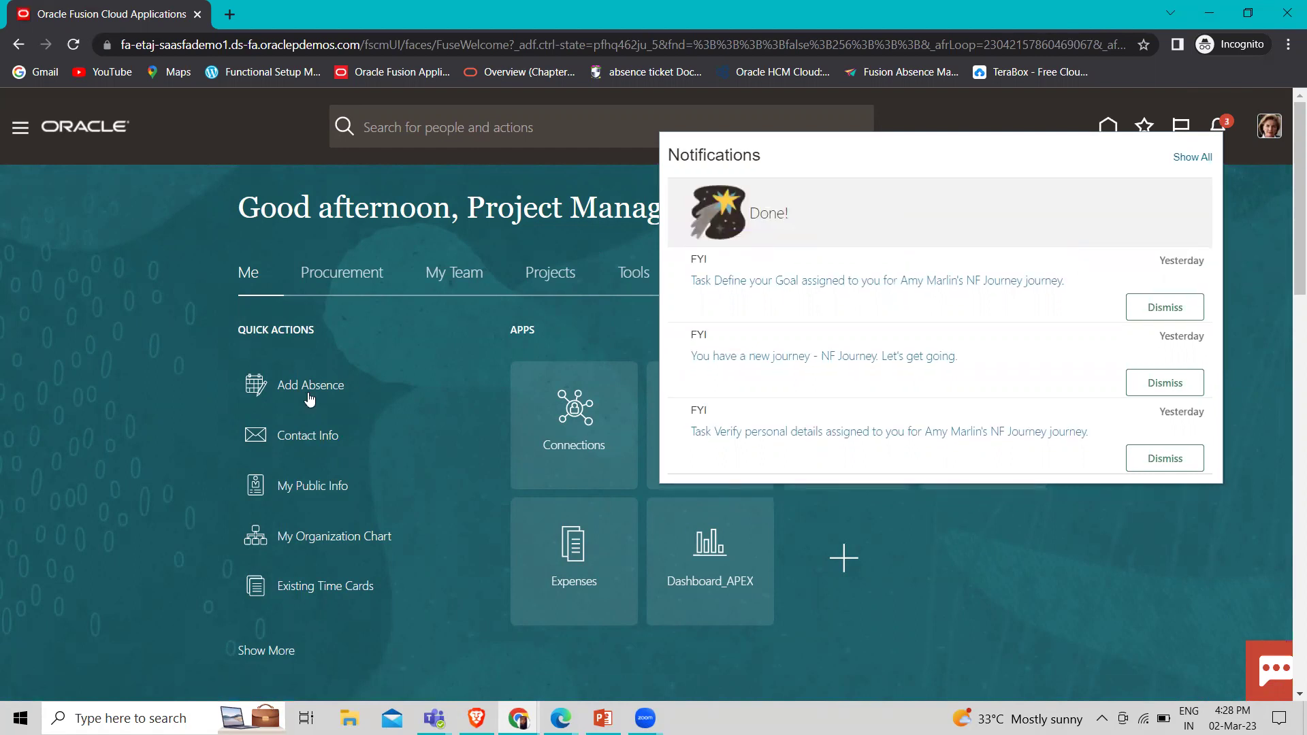
left_click(73, 513)
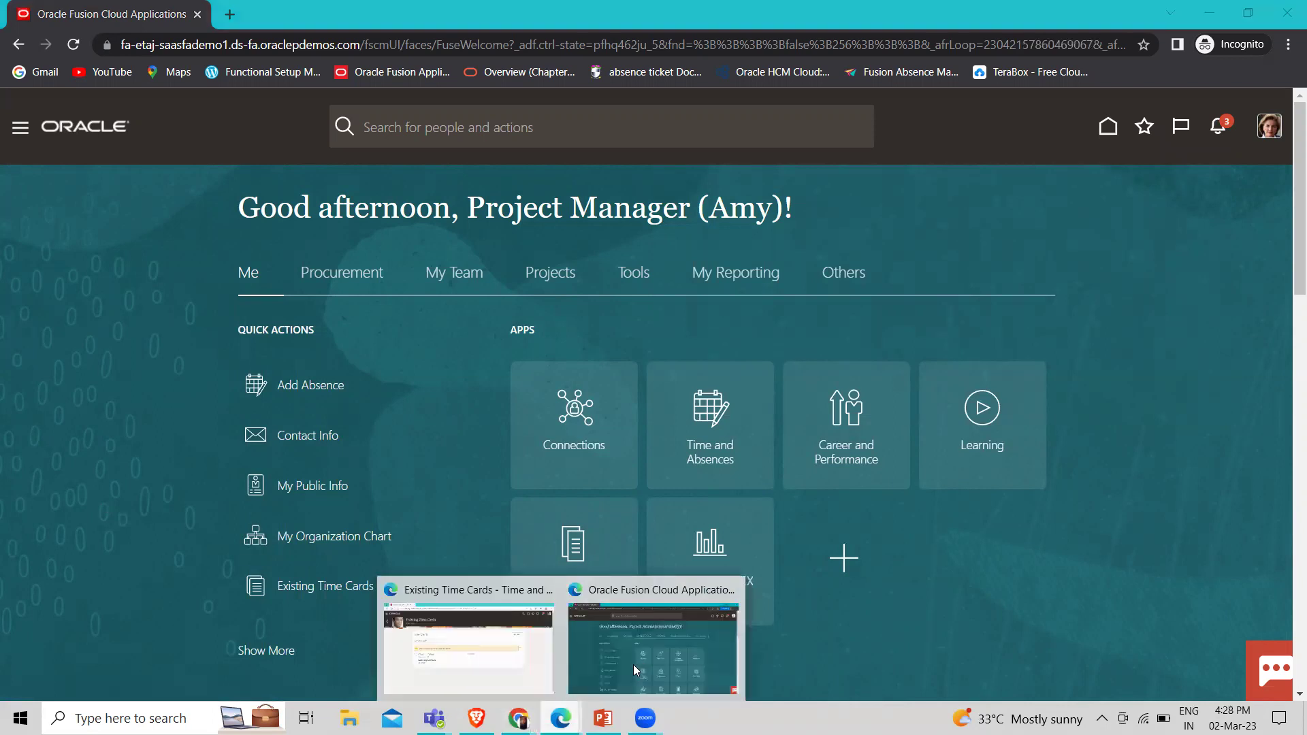
left_click(637, 661)
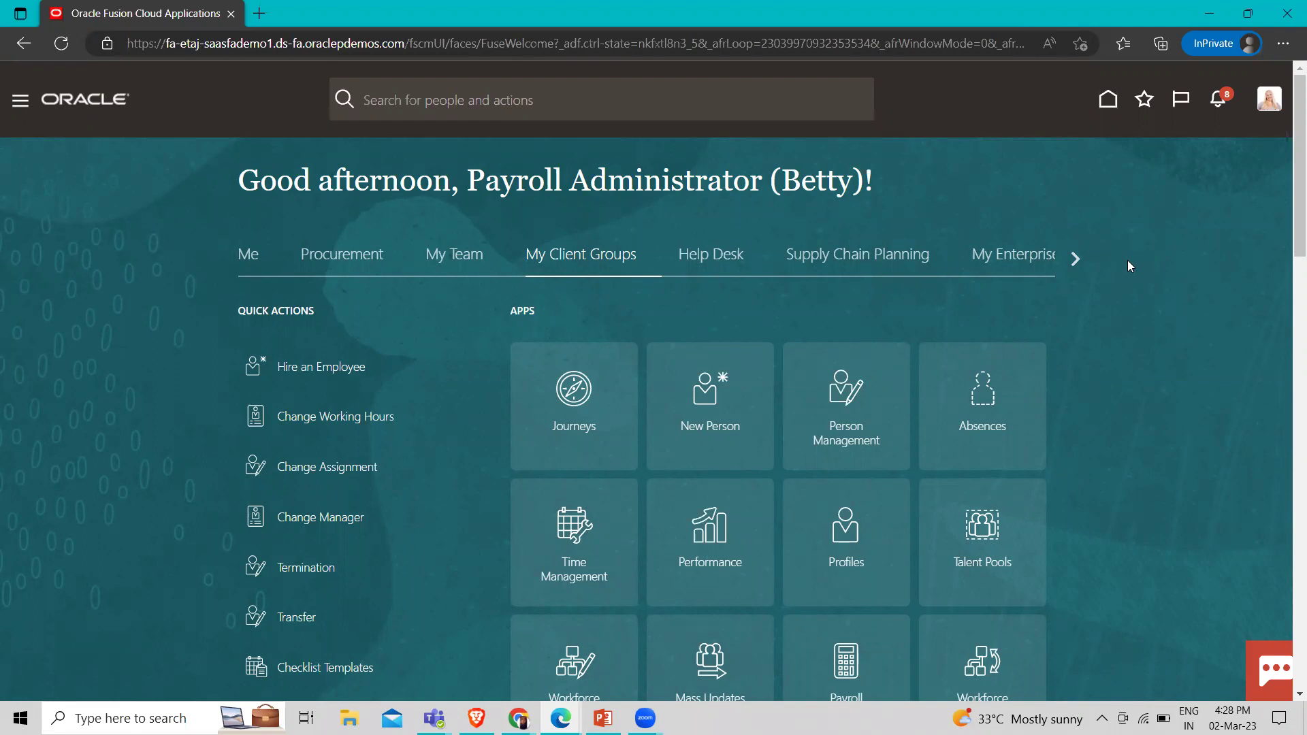
Search 'john' in Calculation Cards, review the consultant employee's cards, and return to Payroll tasks
scroll(590, 297, "down", 1)
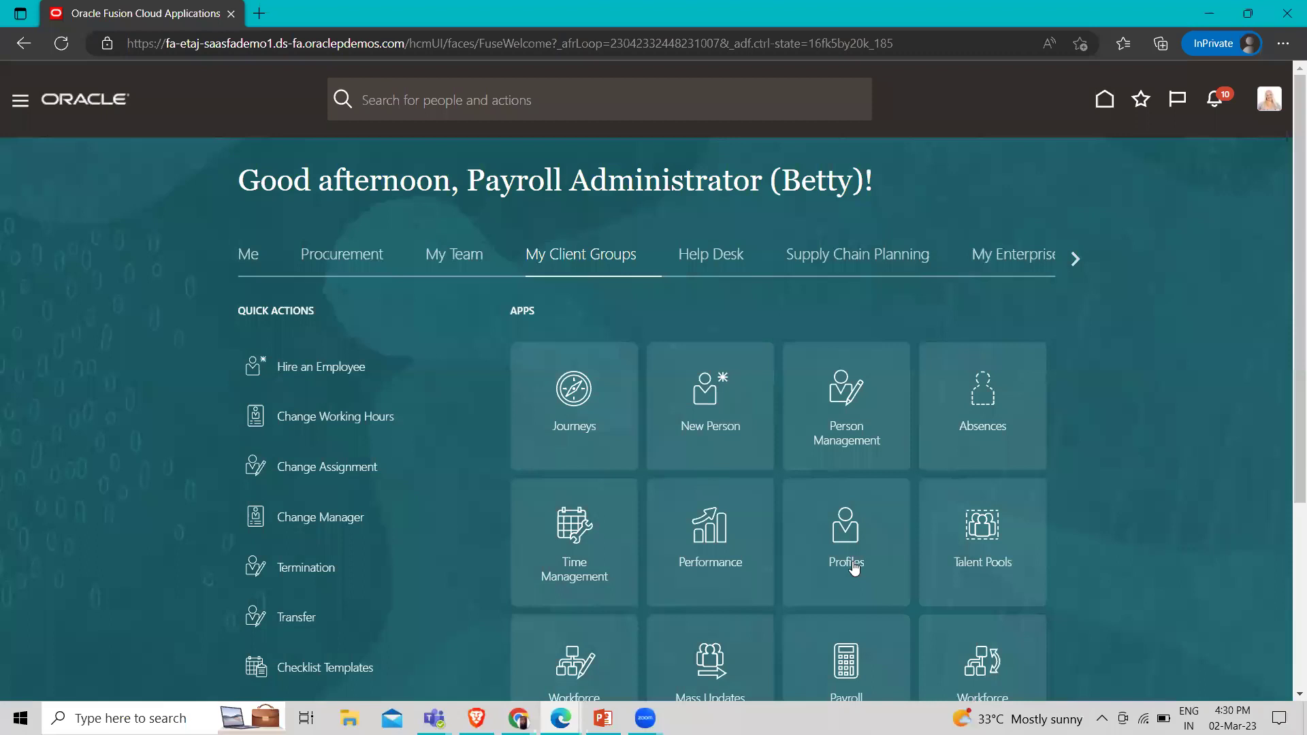
scroll(475, 522, "down", 1)
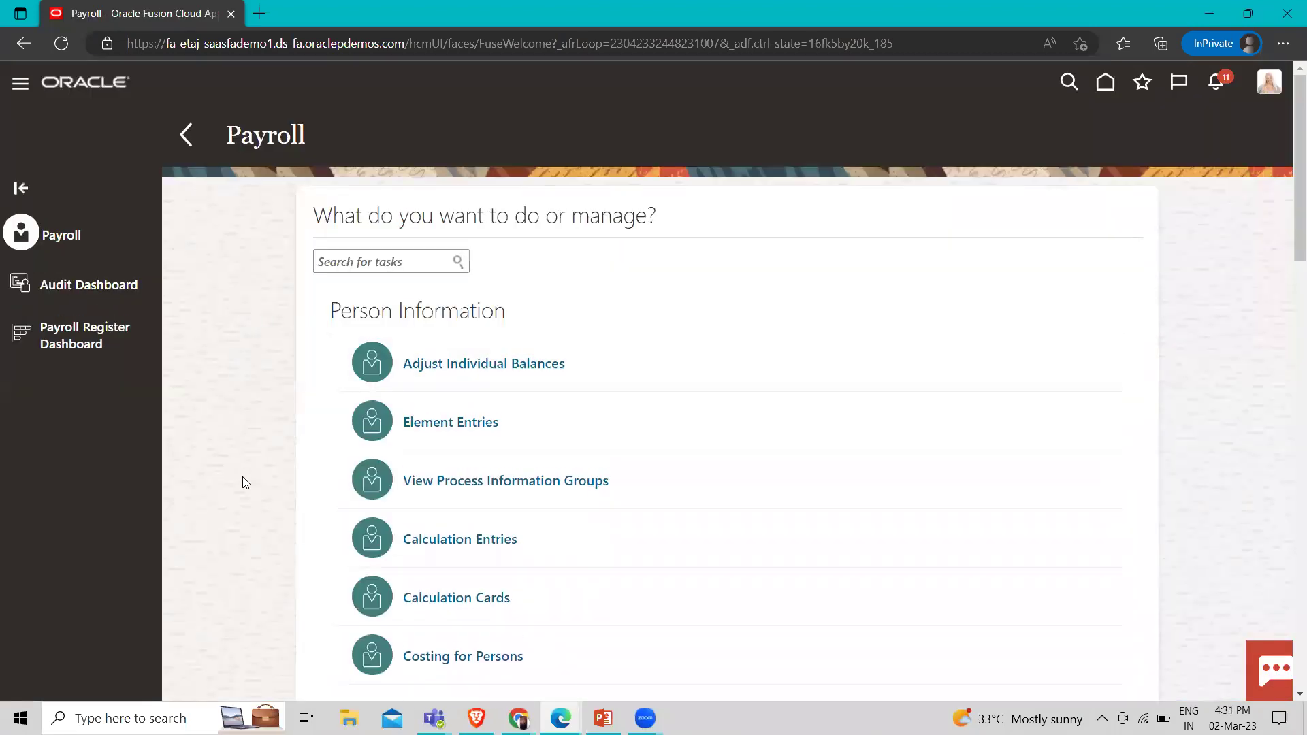
scroll(242, 477, "down", 2)
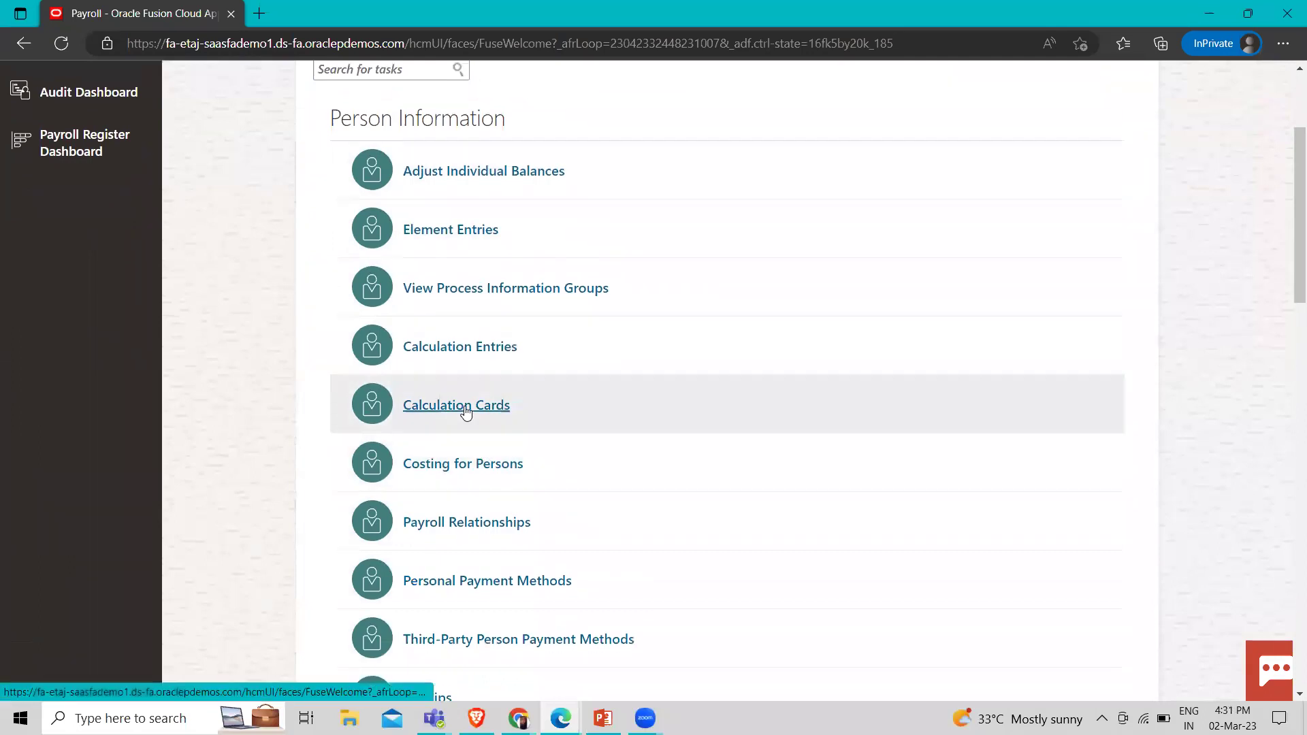
left_click(463, 406)
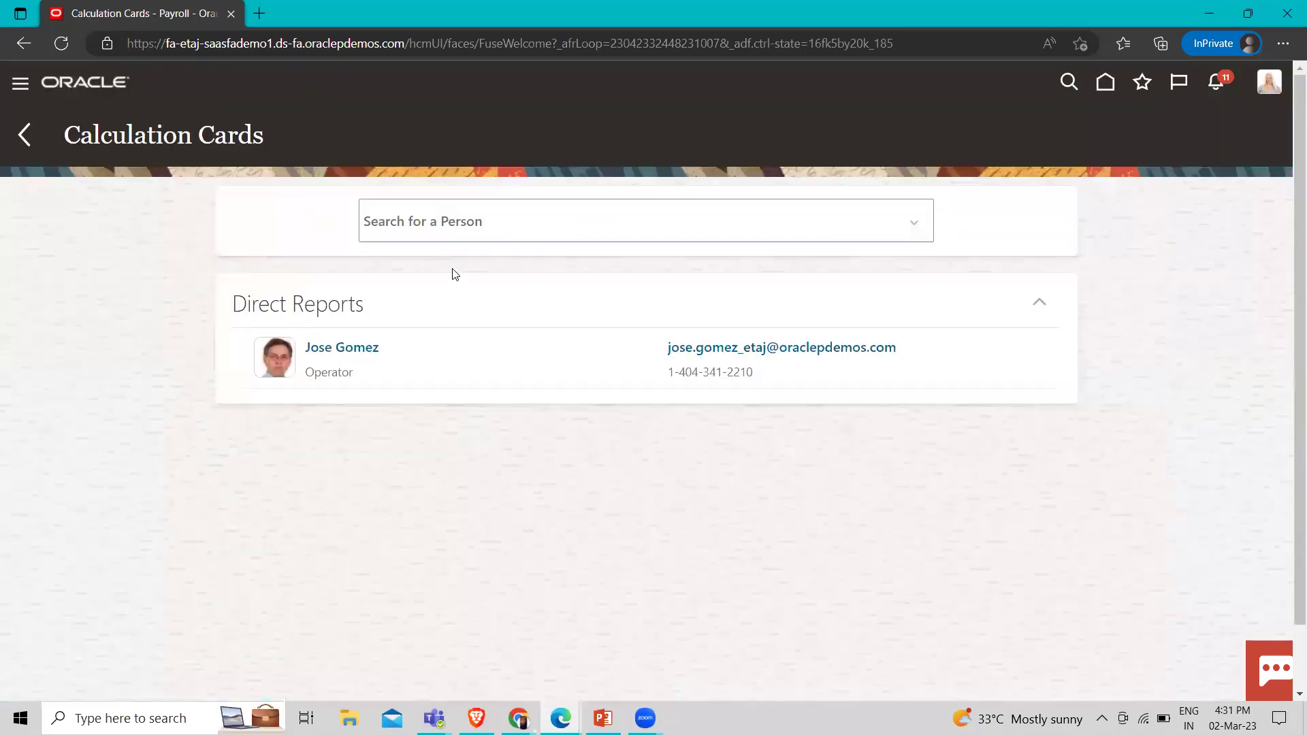
left_click(445, 223)
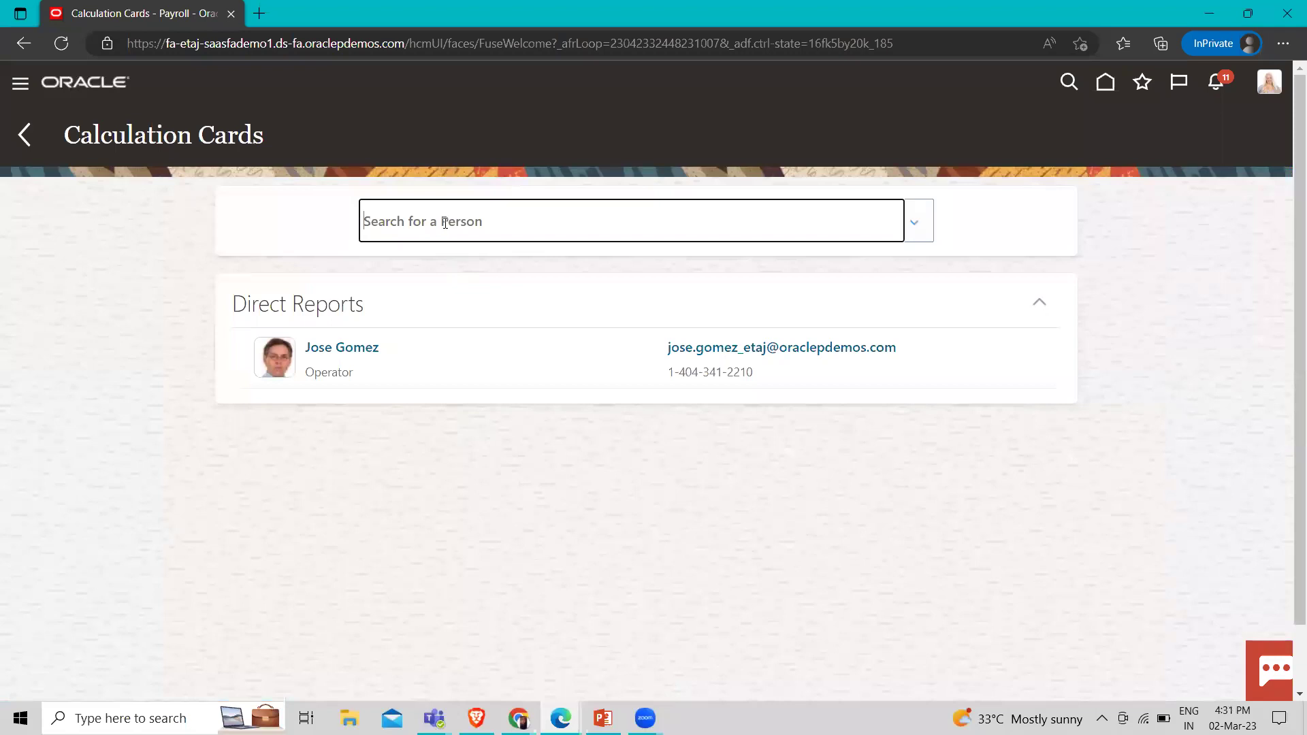
type("john")
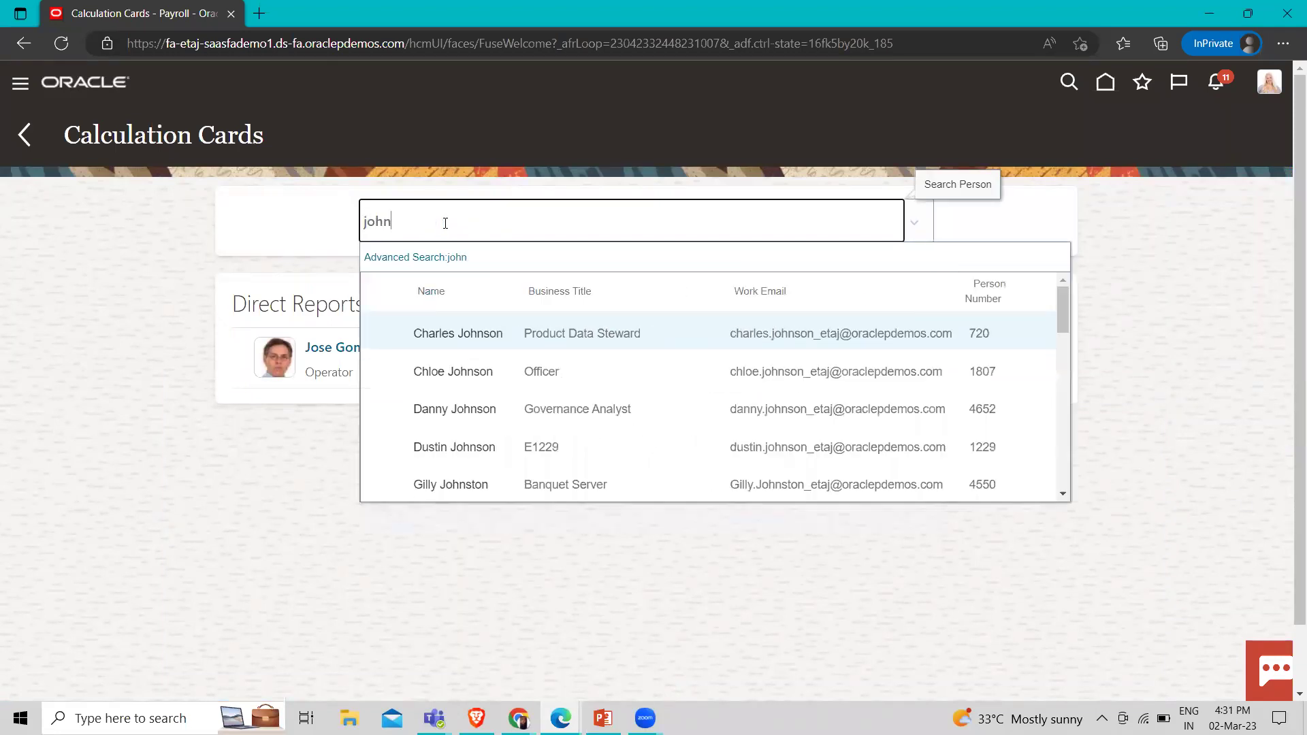
scroll(558, 420, "down", 3)
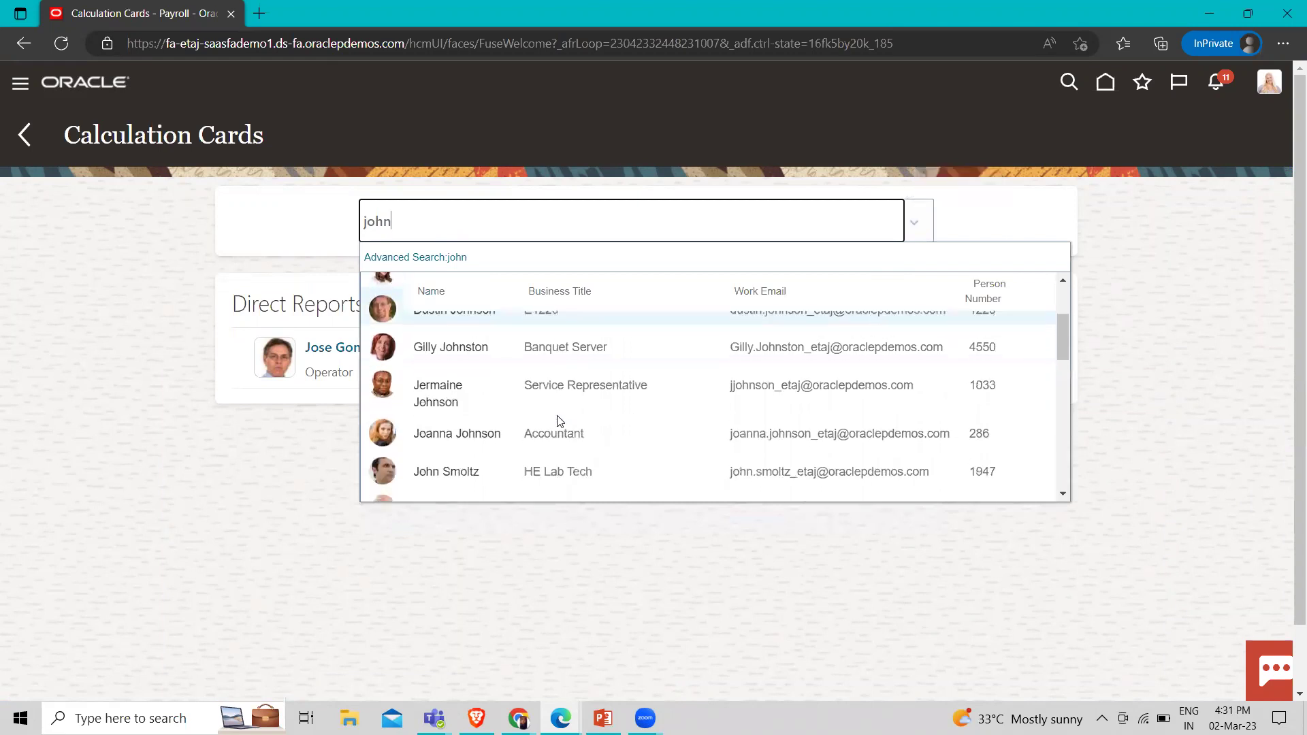
scroll(558, 420, "down", 5)
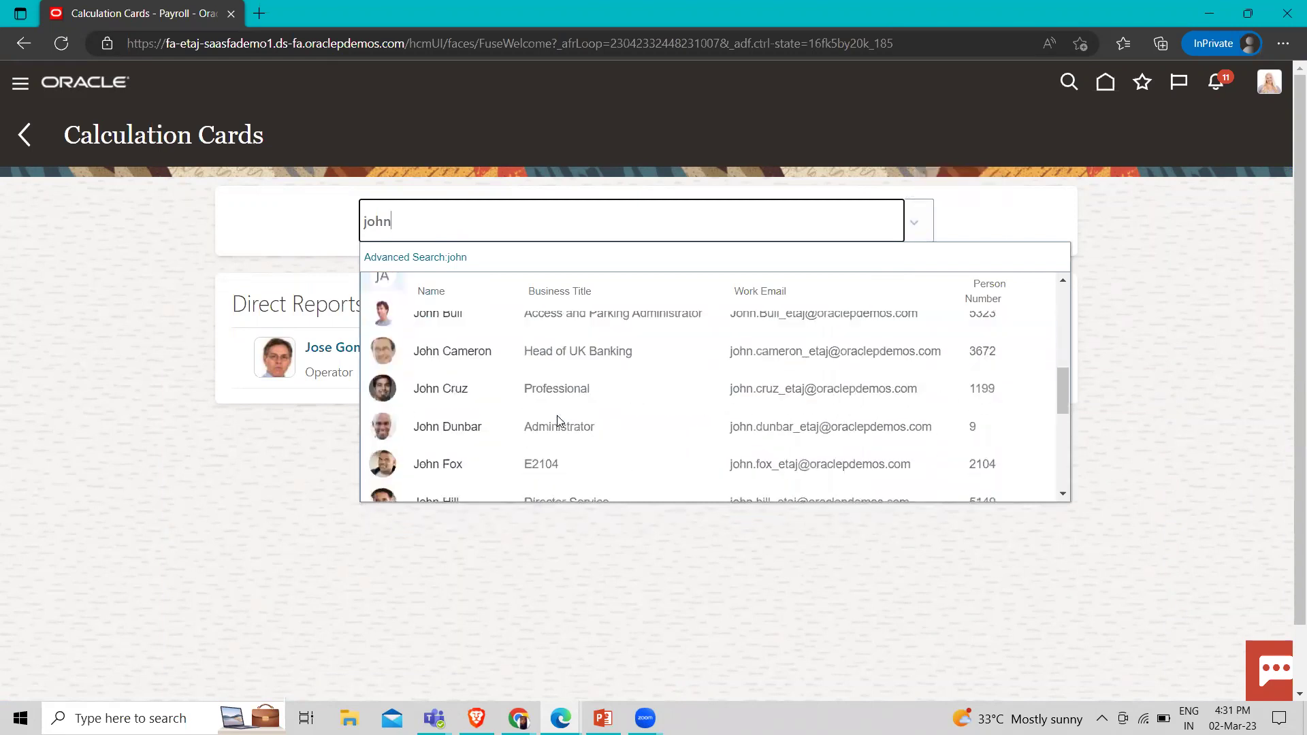
scroll(558, 420, "down", 5)
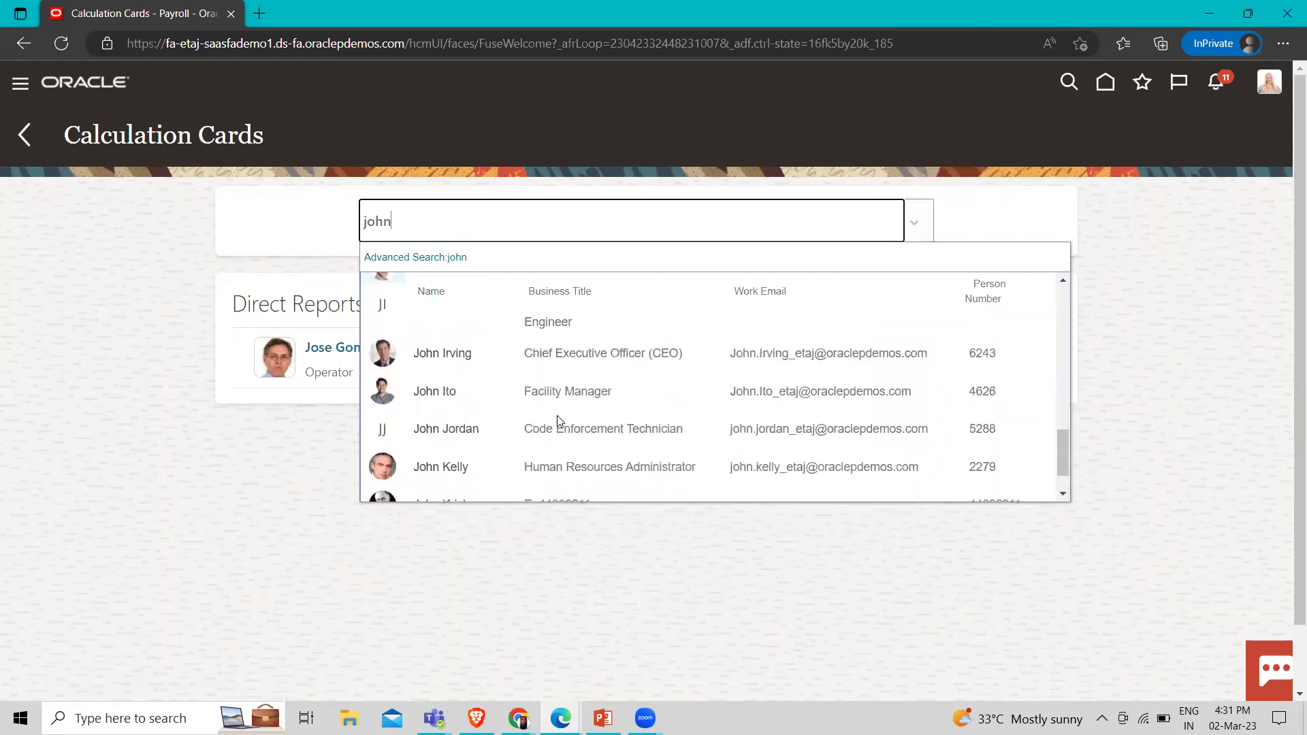
scroll(557, 420, "down", 2)
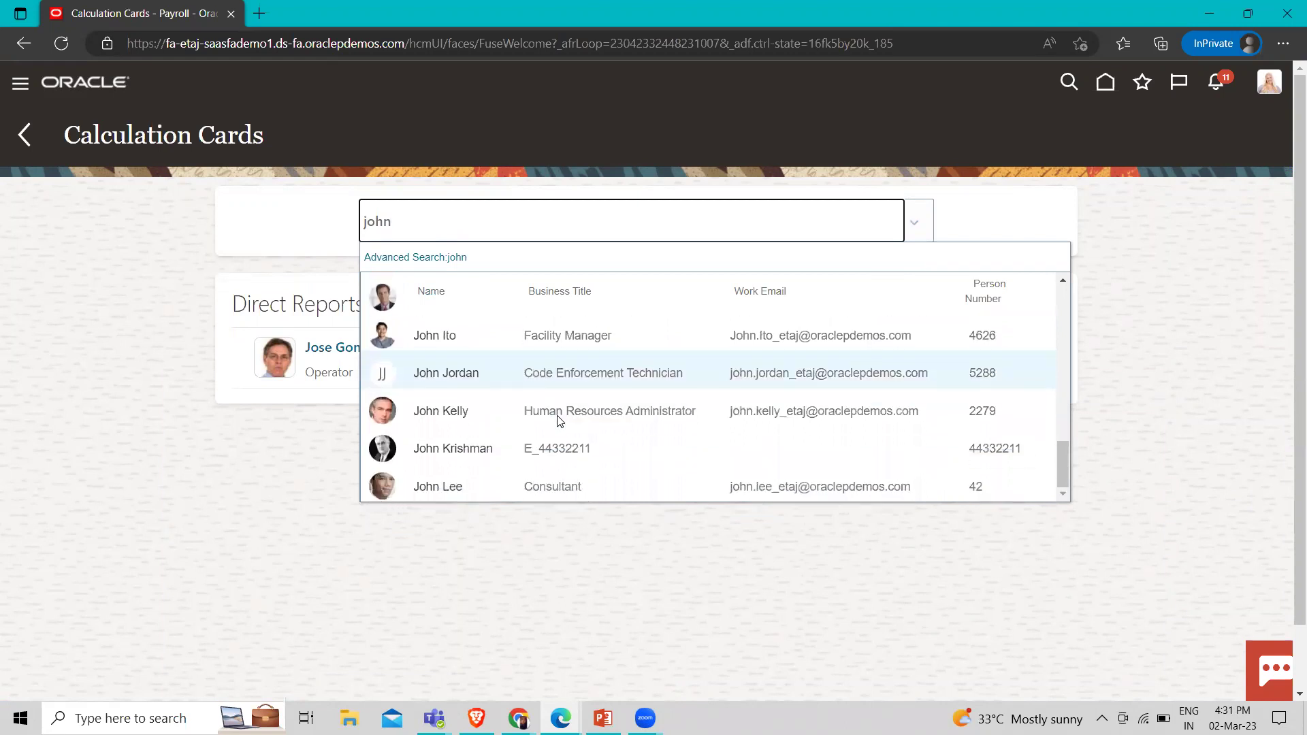
left_click(481, 484)
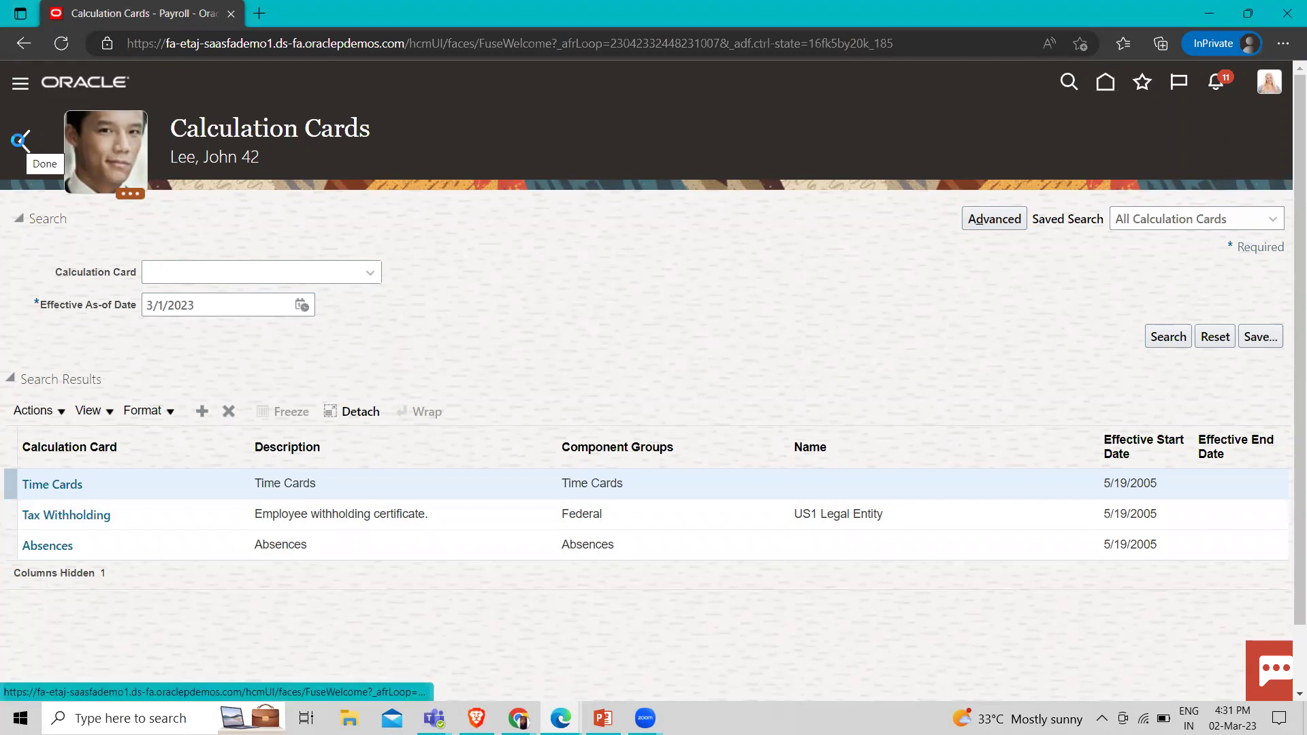
left_click(22, 143)
Open Simplified QuickPay for the consultant employee found by name search, showing March 2023 entries
scroll(293, 467, "down", 10)
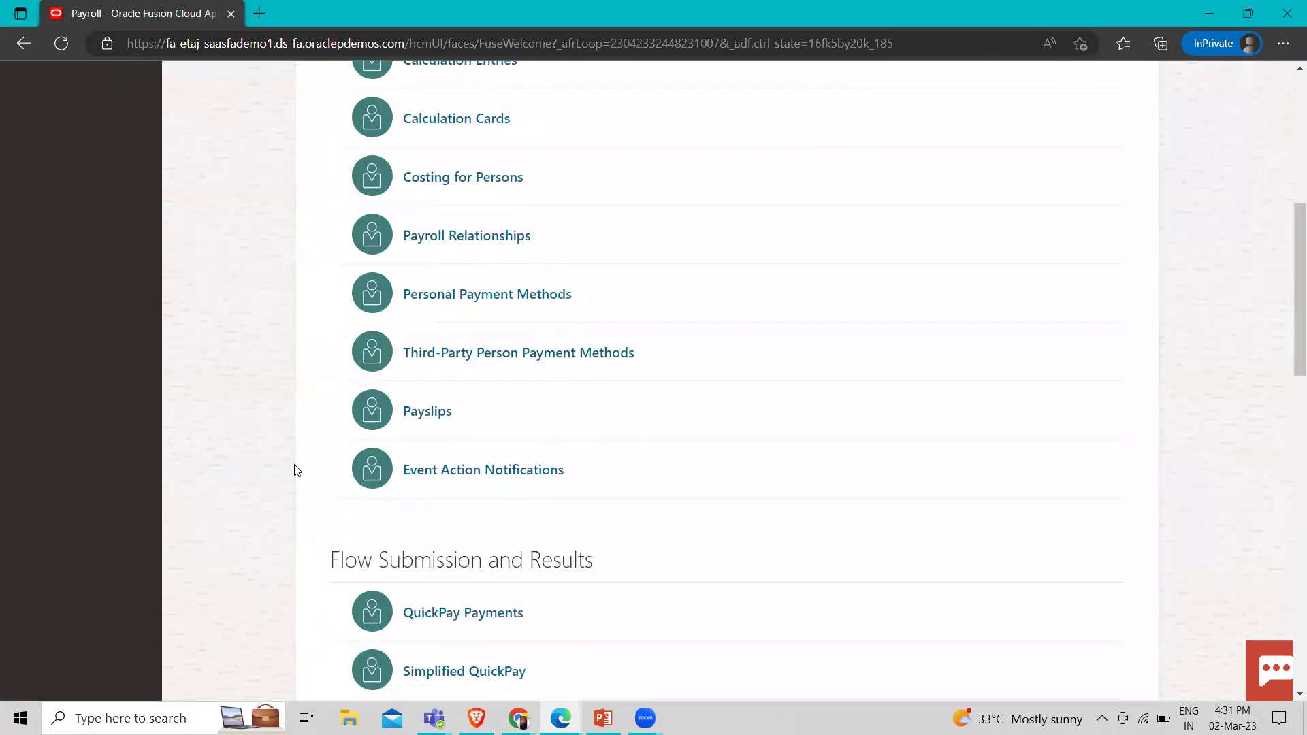
left_click(419, 381)
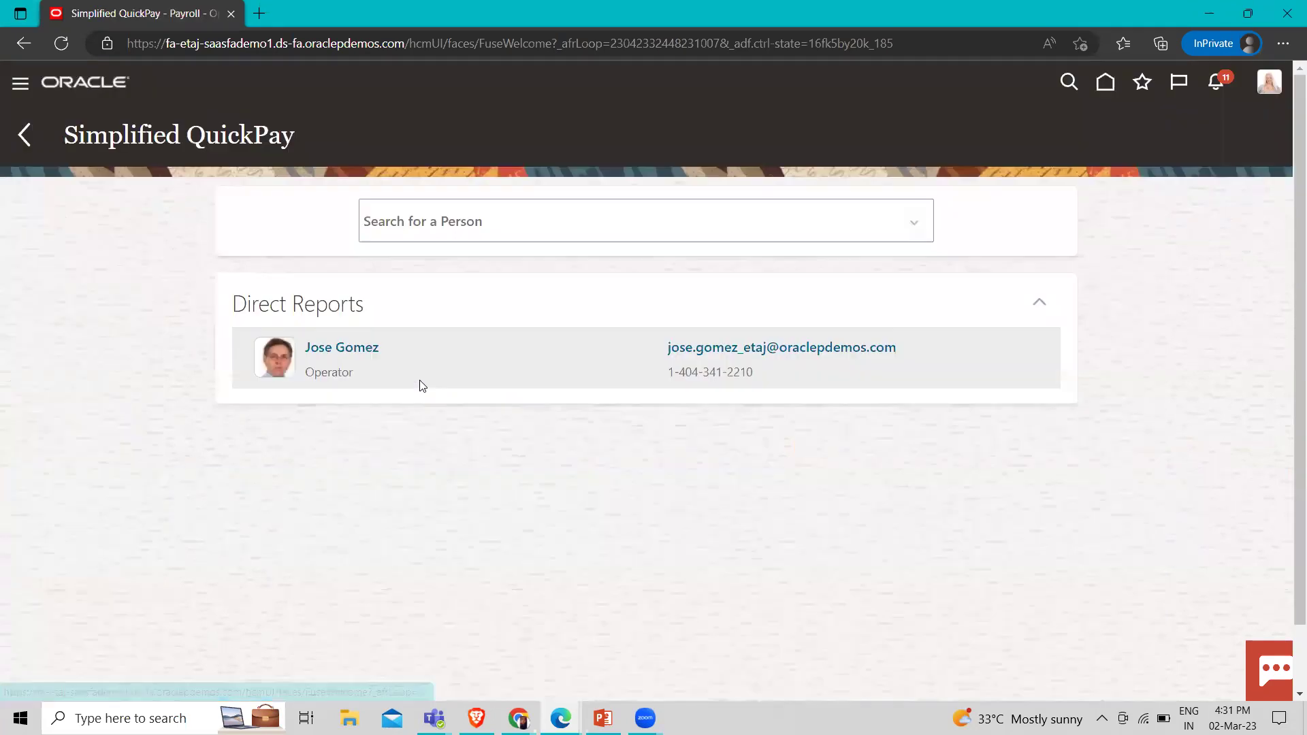
left_click(420, 223)
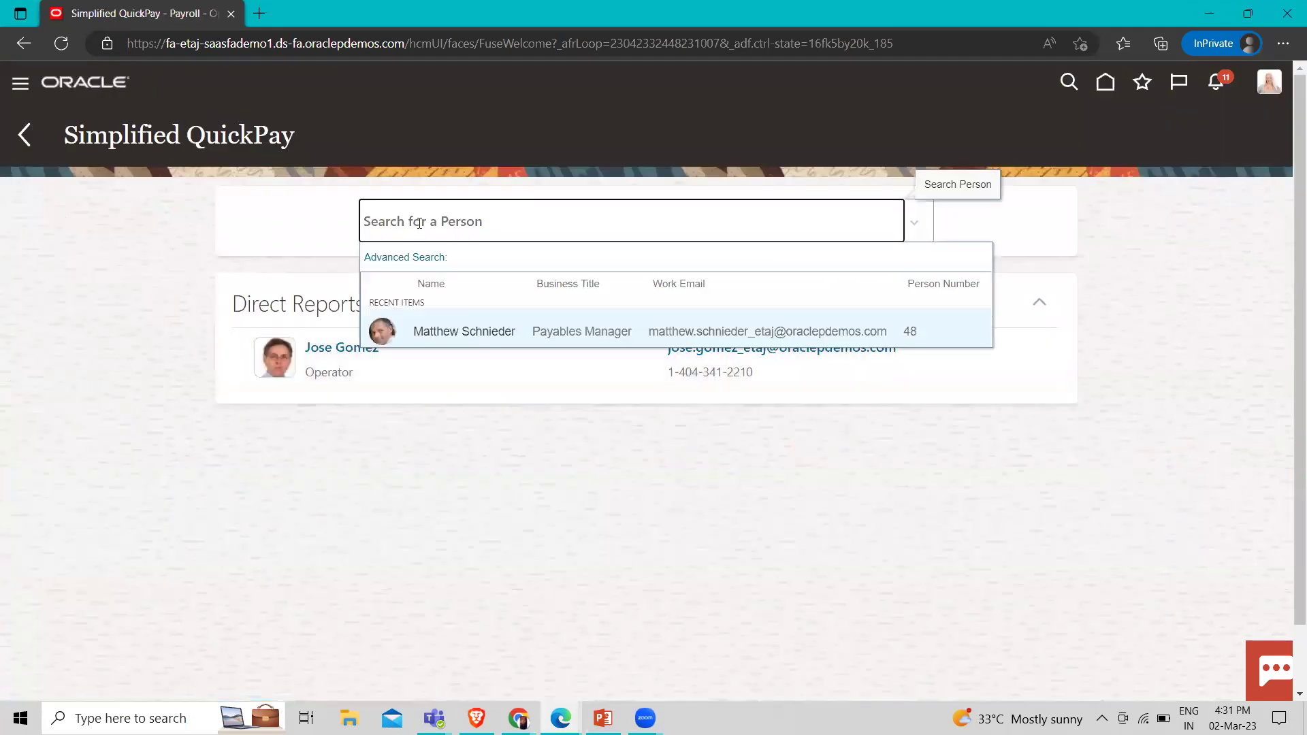
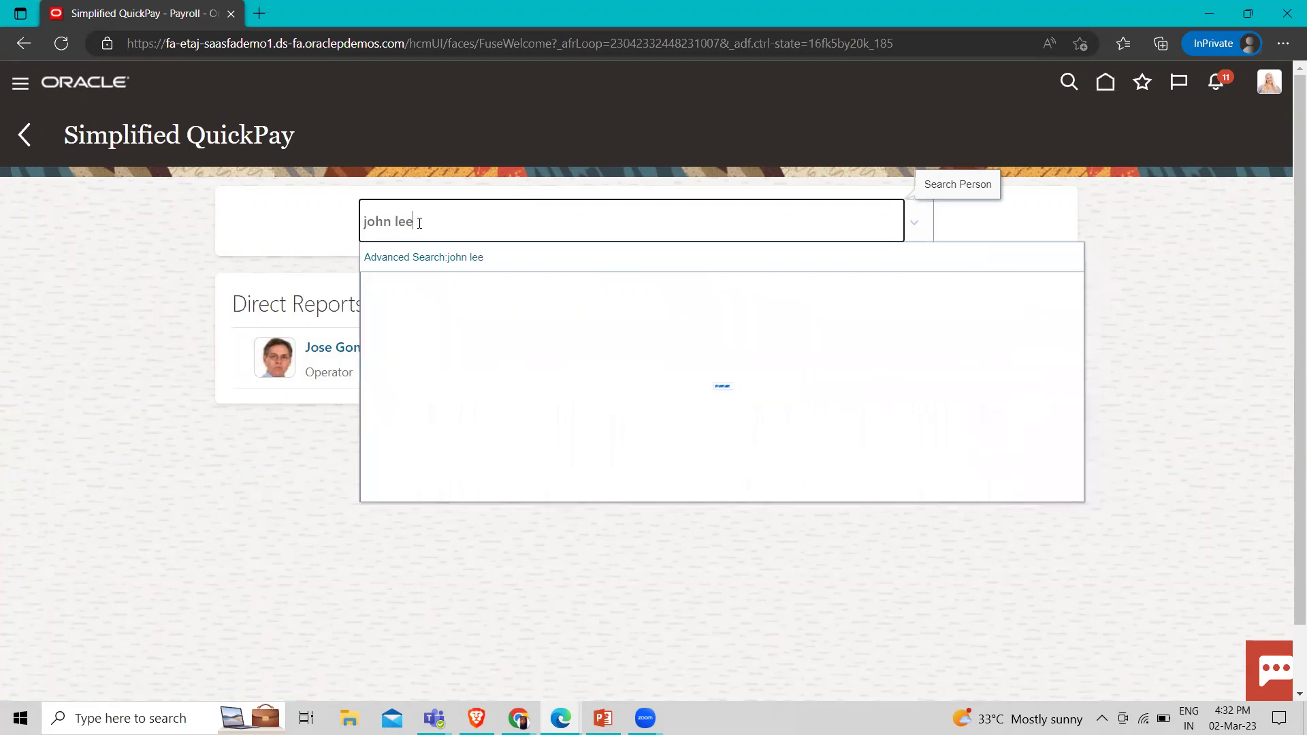
left_click(477, 318)
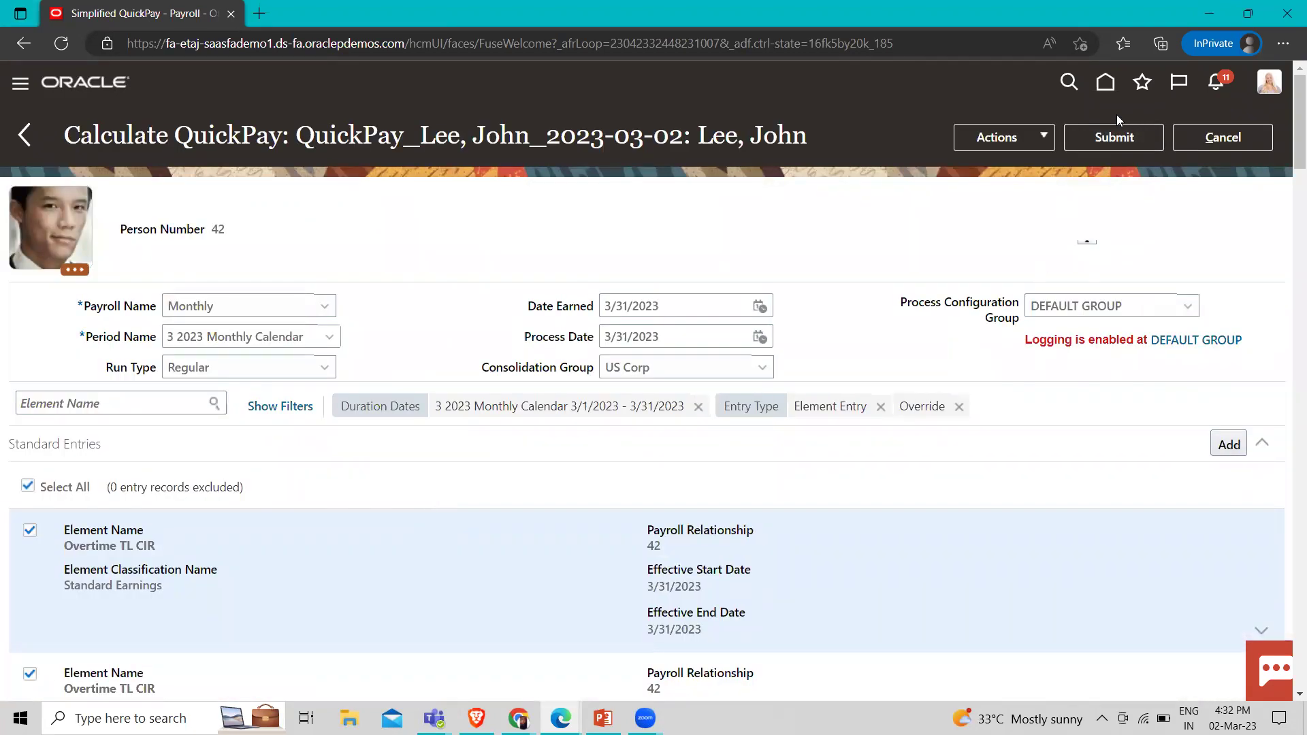
Submit the QuickPay calculation, yielding 38,884.58 USD earnings and 19,998.58 USD net payment
left_click(1128, 137)
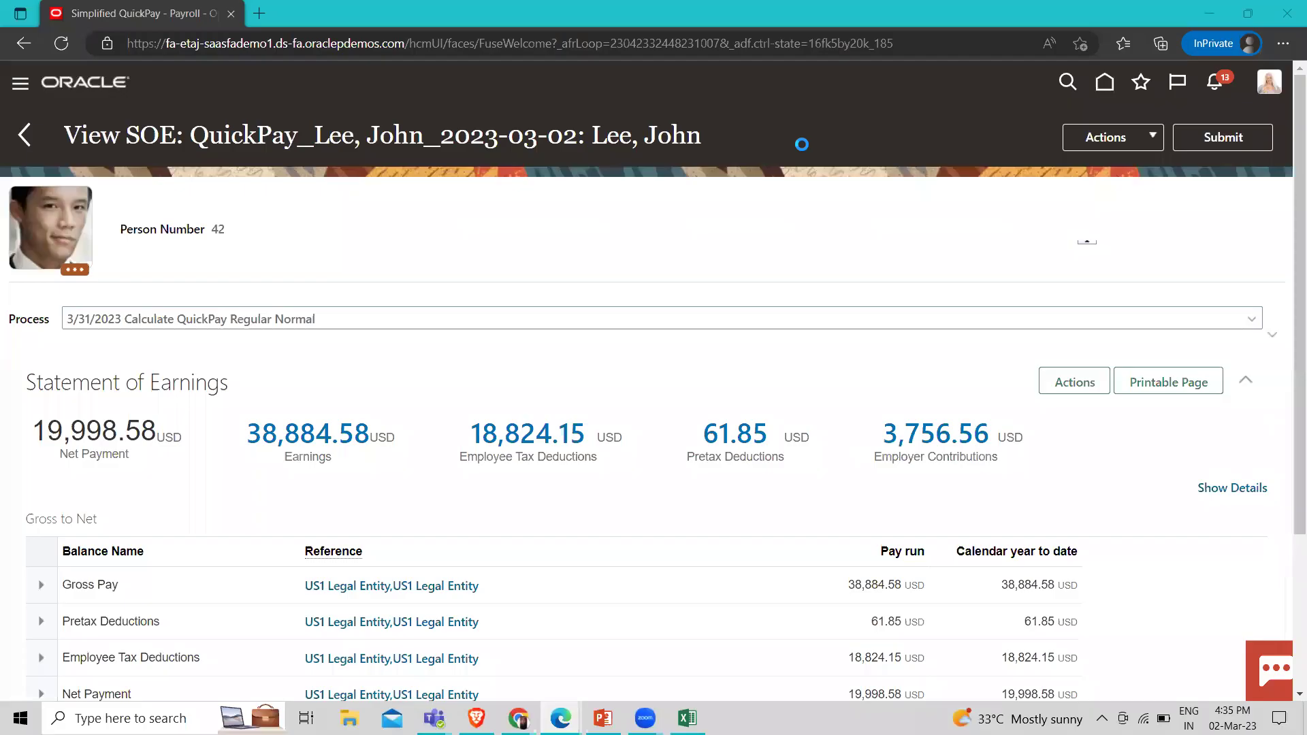
Expand the earnings details to see Regular Salary 15,000.00, then bring up the Change Salary page
scroll(778, 259, "down", 2)
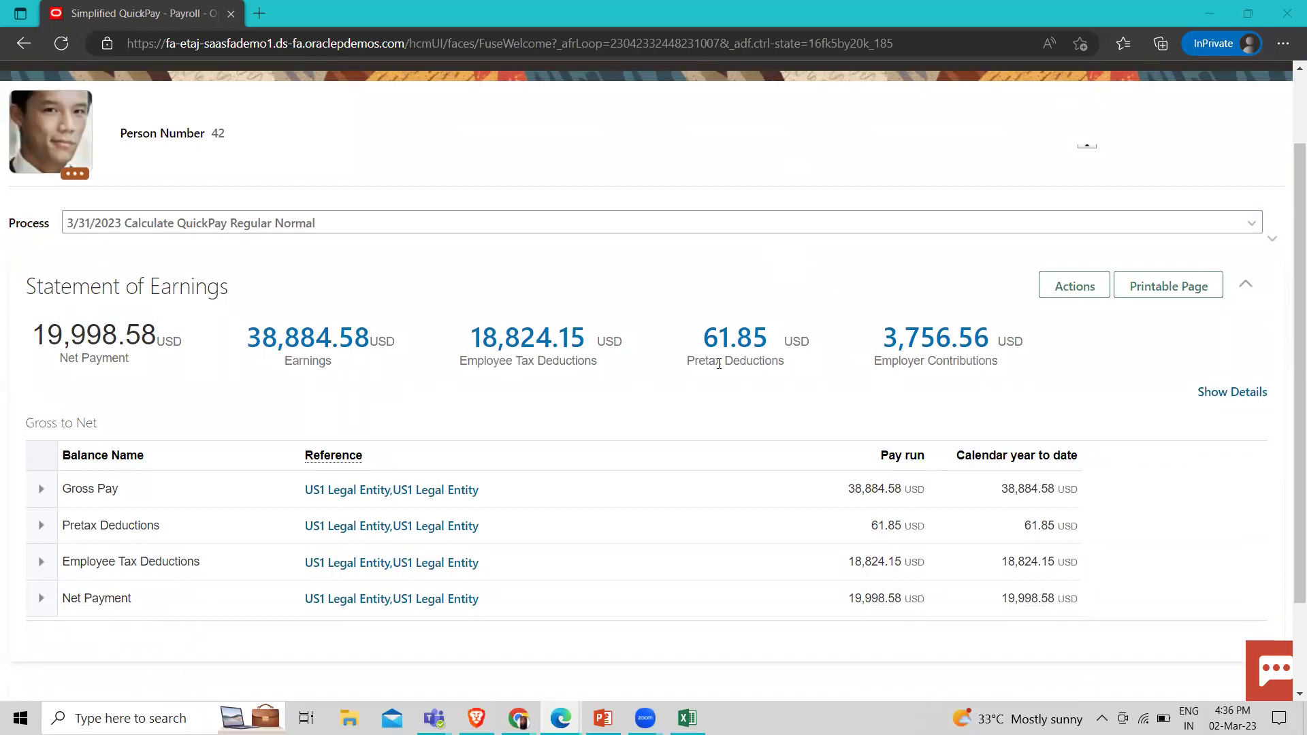
left_click(1244, 402)
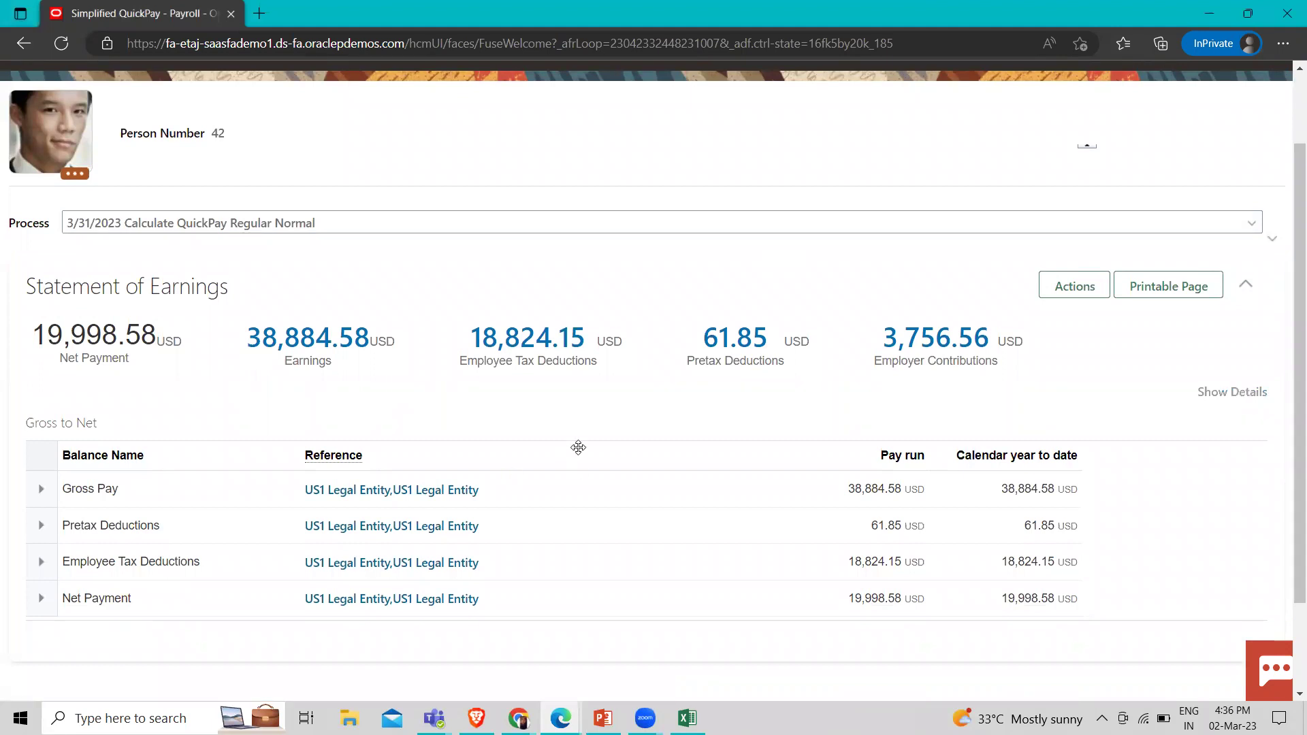
scroll(575, 469, "down", 2)
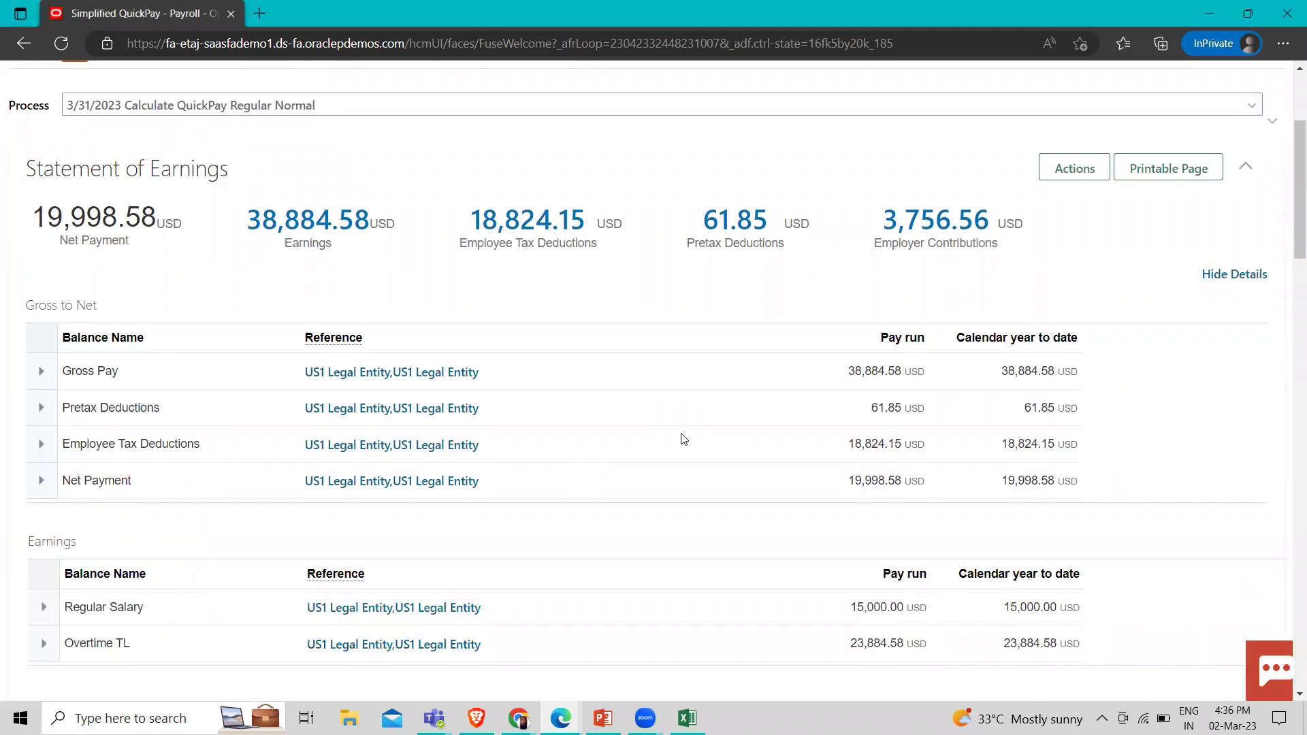
scroll(683, 435, "down", 2)
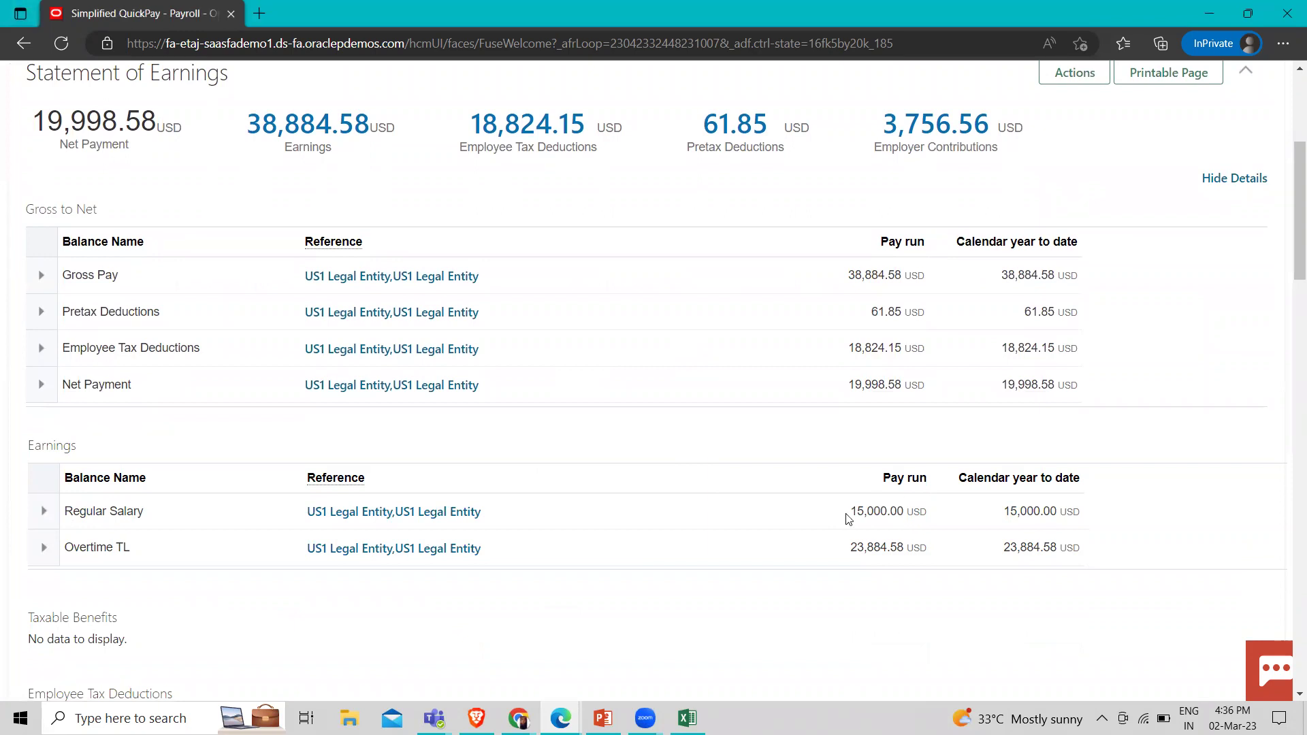
scroll(694, 518, "up", 4)
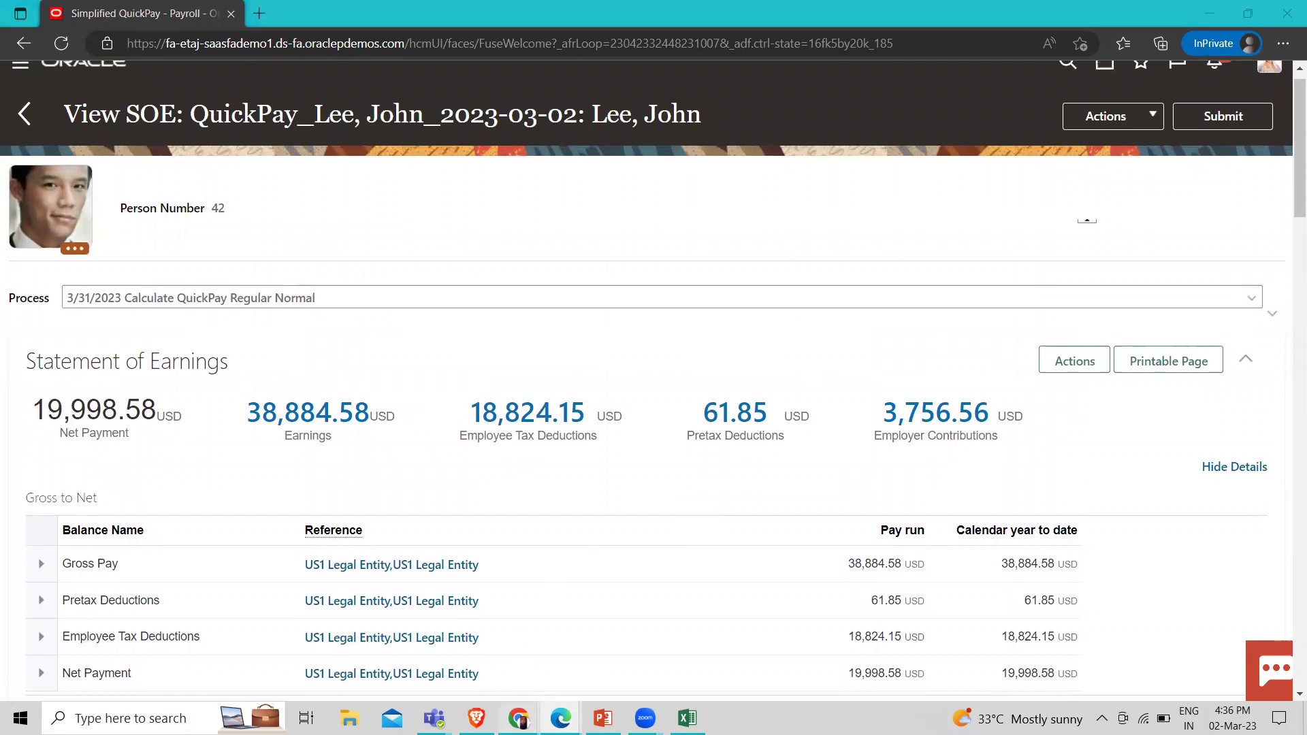
mouse_move(519, 718)
left_click(482, 686)
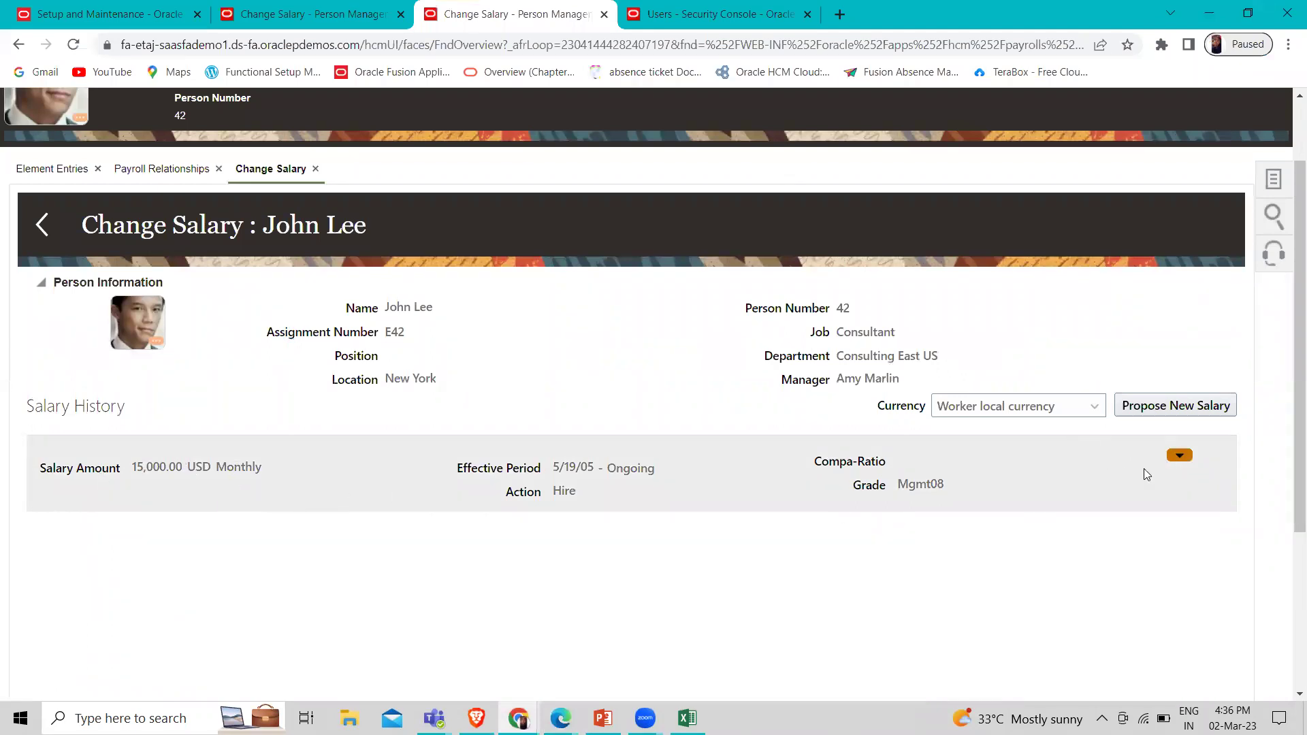
Edit the salary record to view Basic 10,000, Housing 40% and Transport 10% components
left_click(1181, 457)
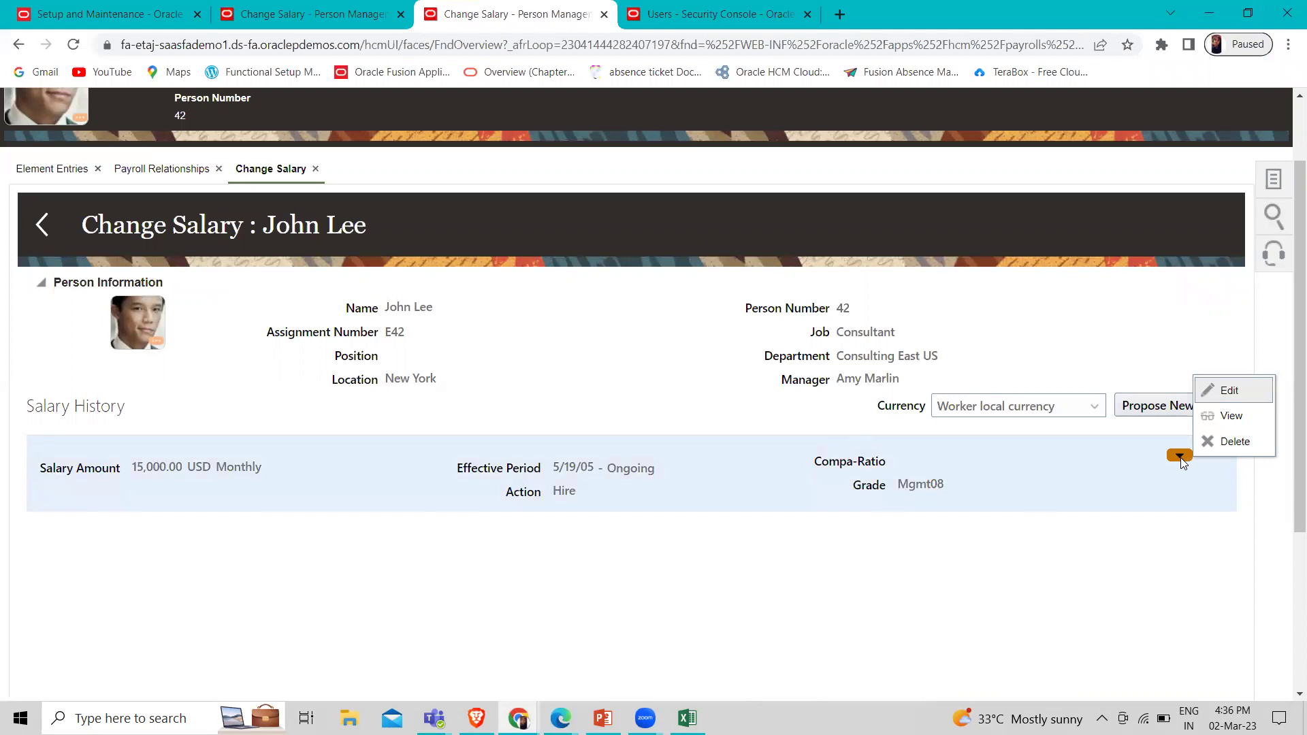
left_click(1227, 390)
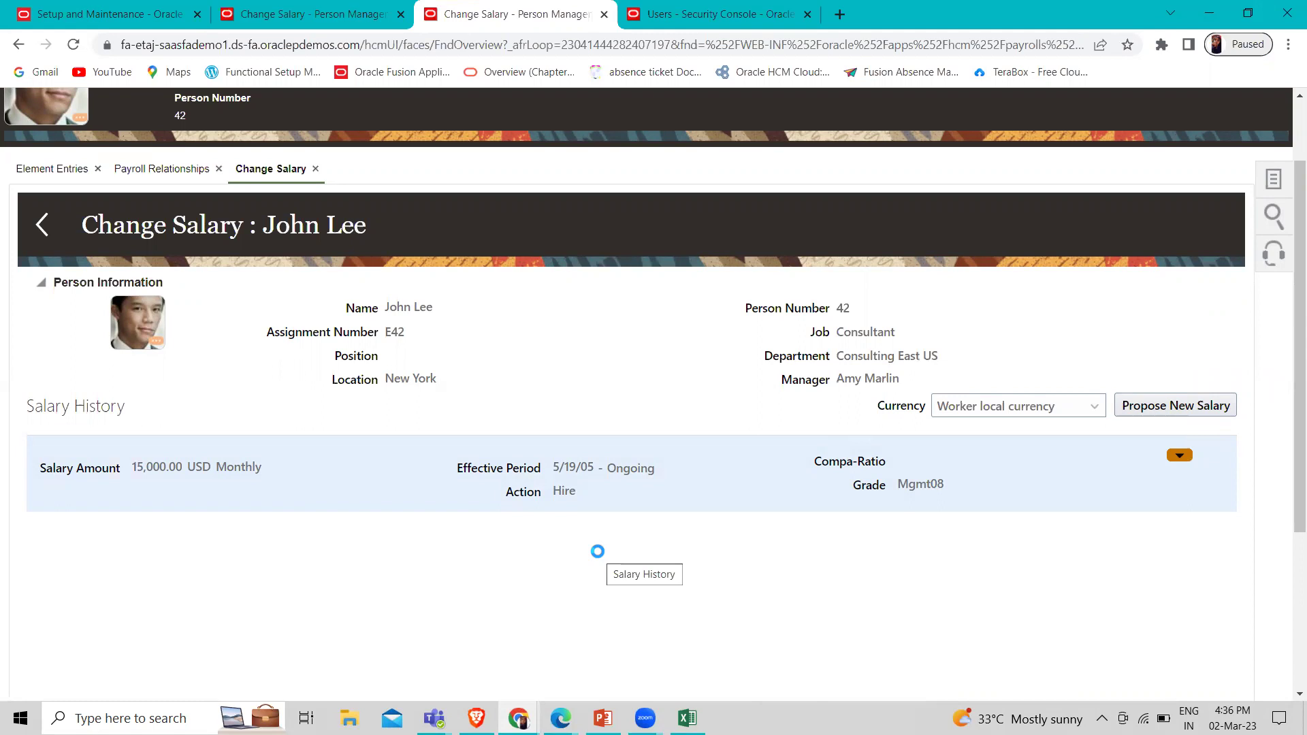
scroll(599, 557, "down", 4)
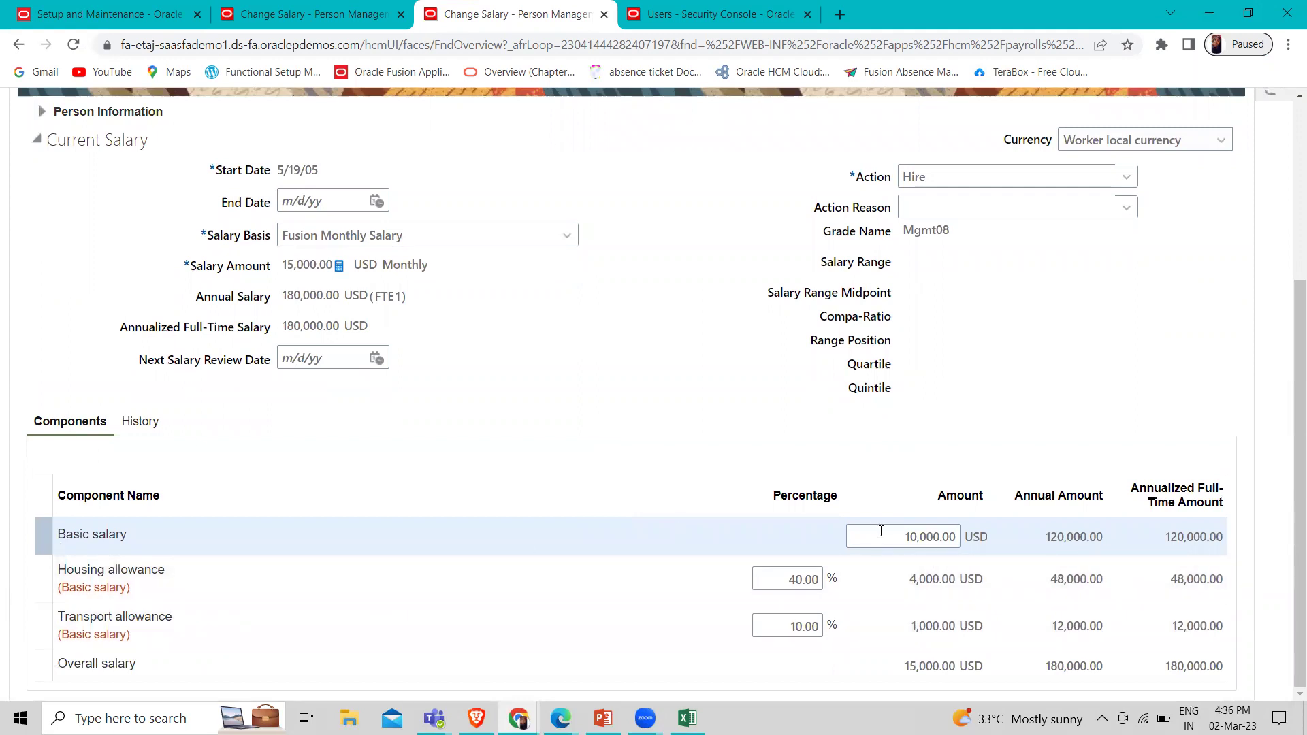
left_click(688, 718)
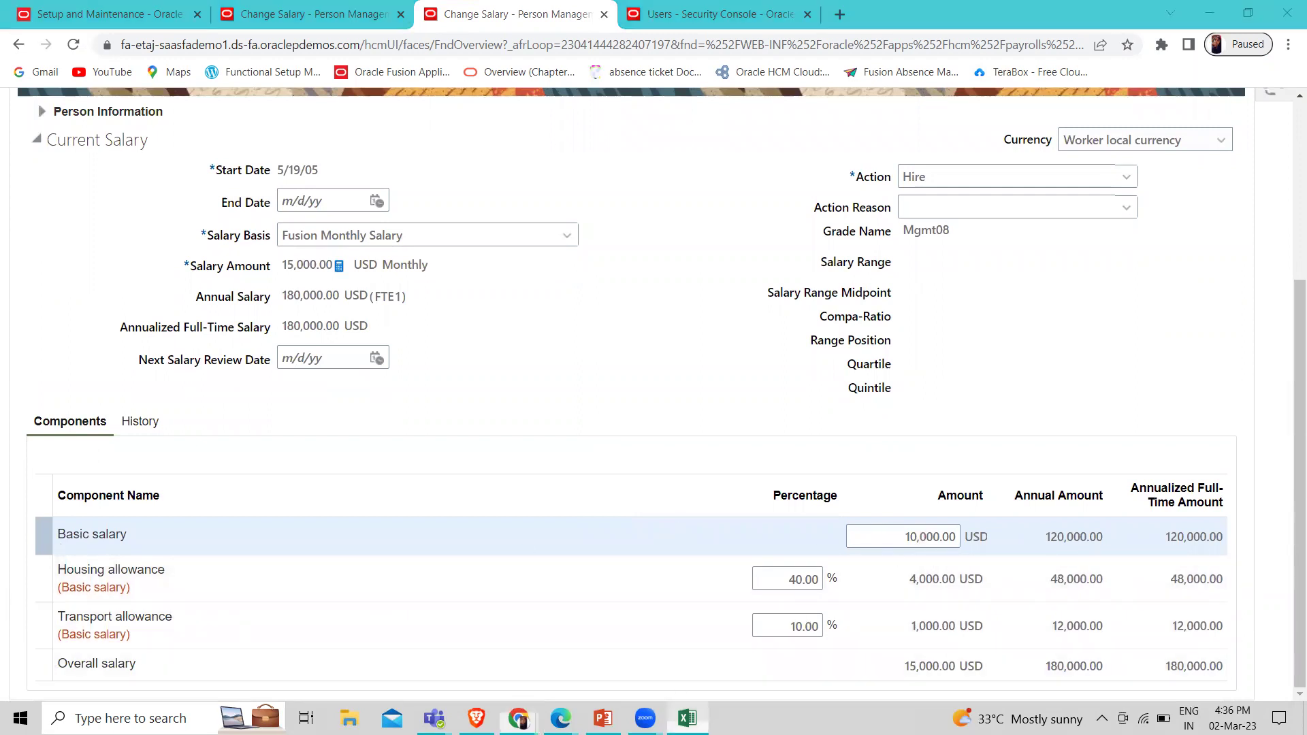
Enter 10000 in C34 and move it to C35 as the Housing Allowance row's Basic amount
left_click(411, 256)
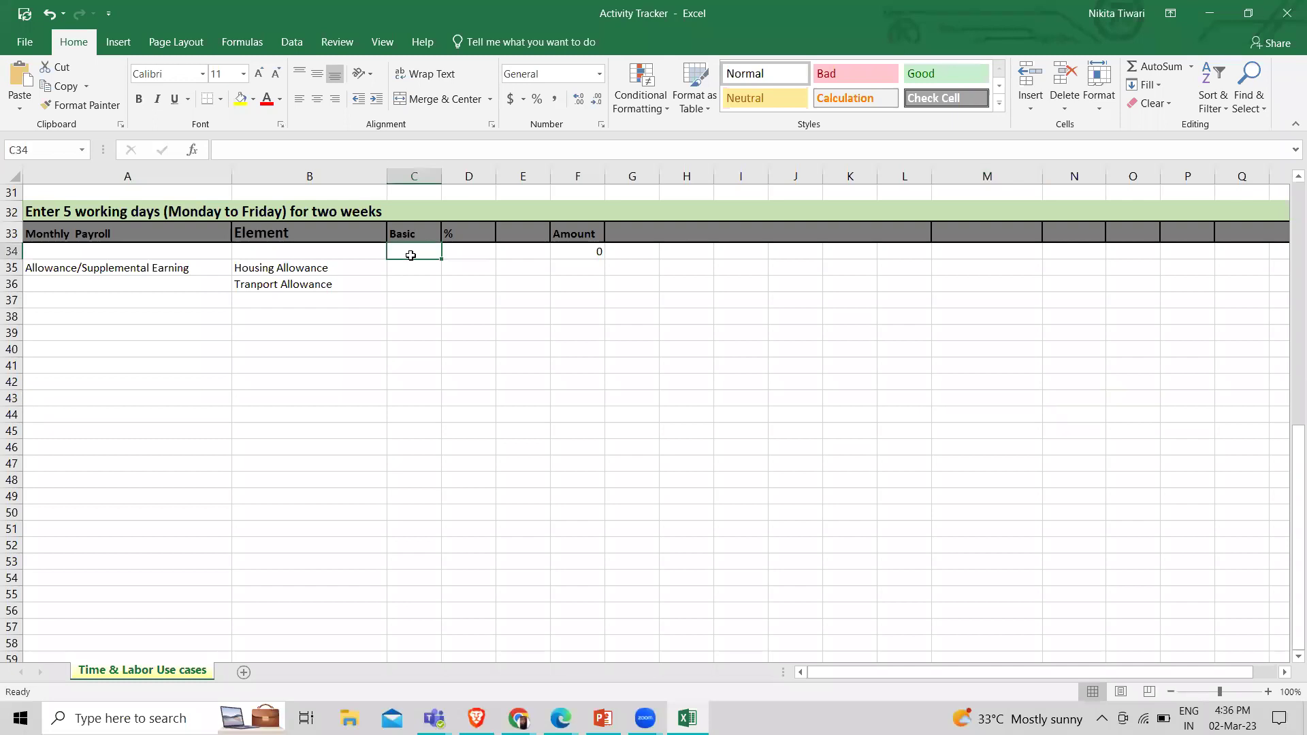
type("10000")
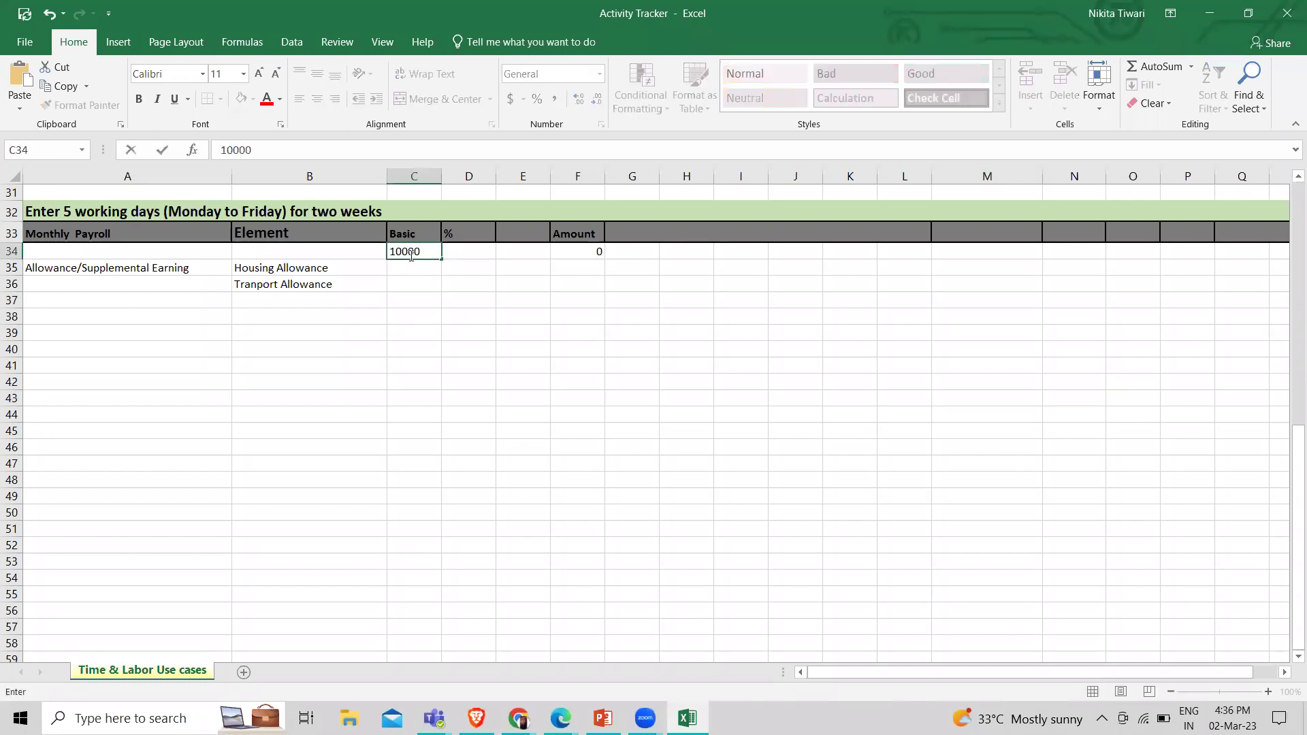
left_click(423, 272)
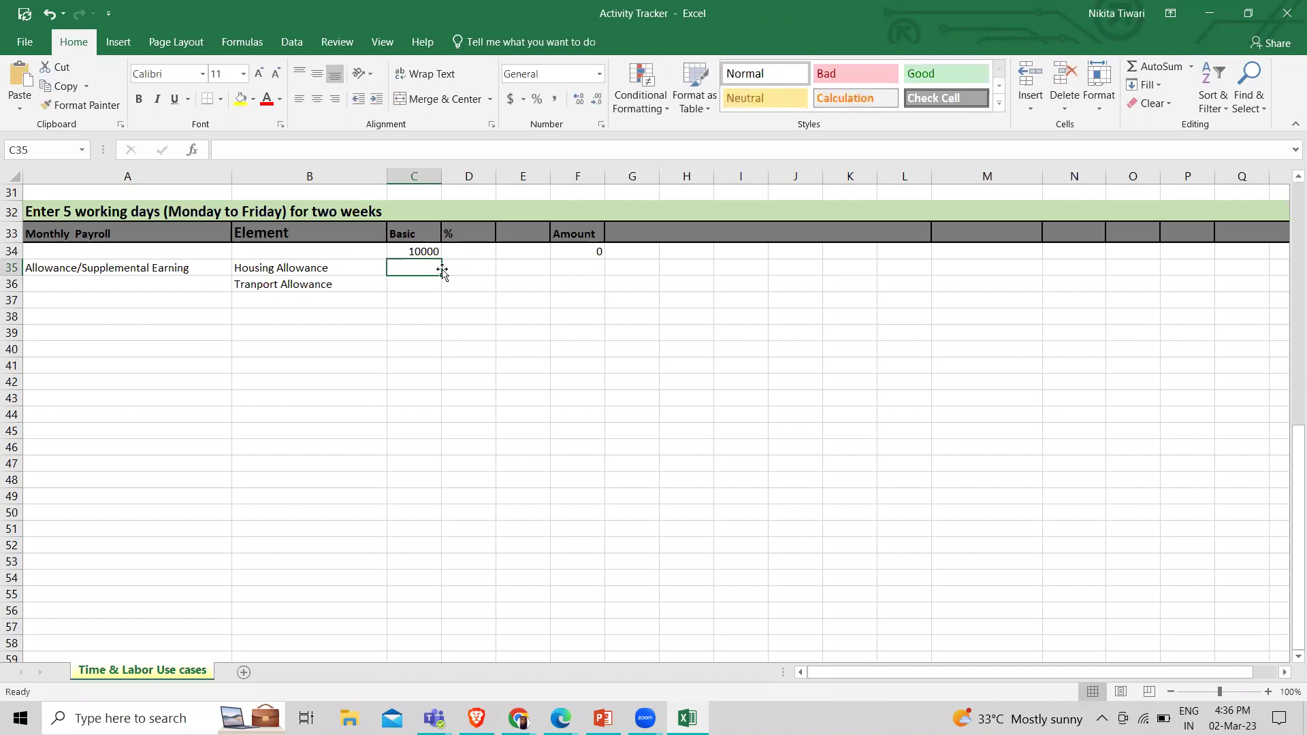
left_click(422, 251)
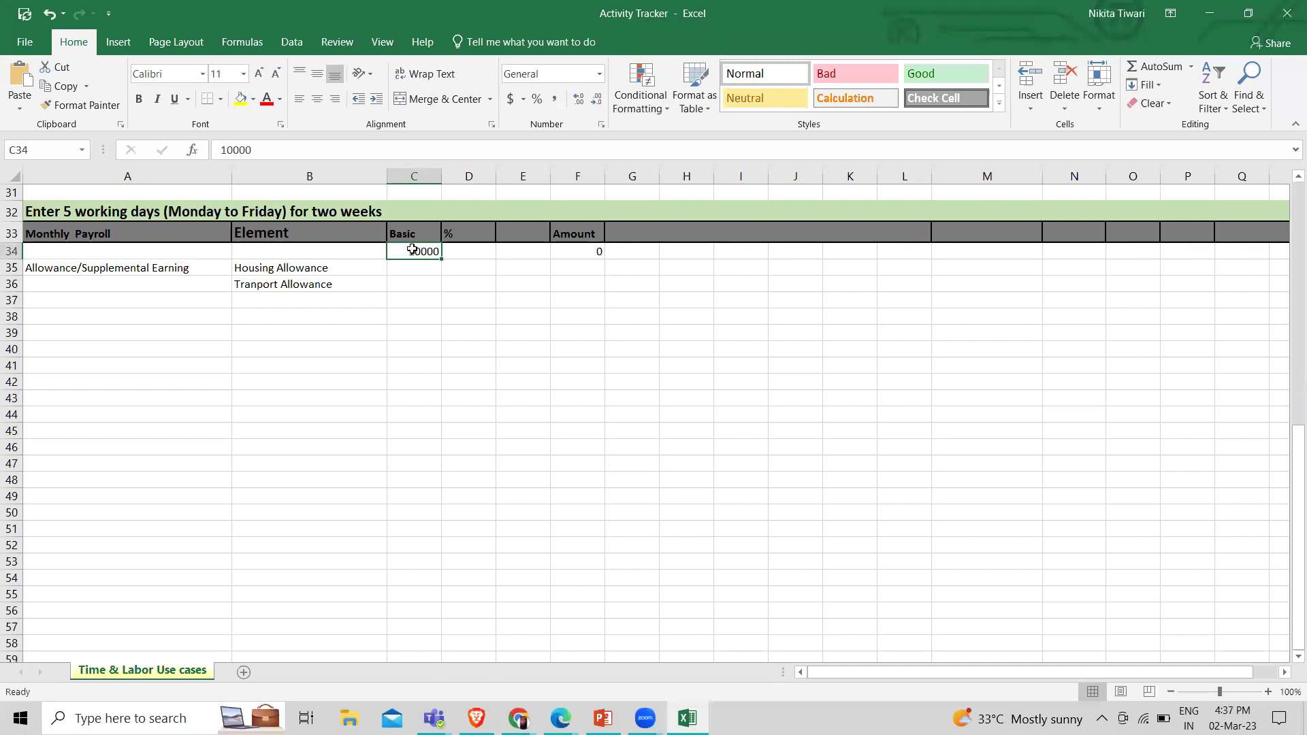
key("ctrl+c")
left_click(417, 269)
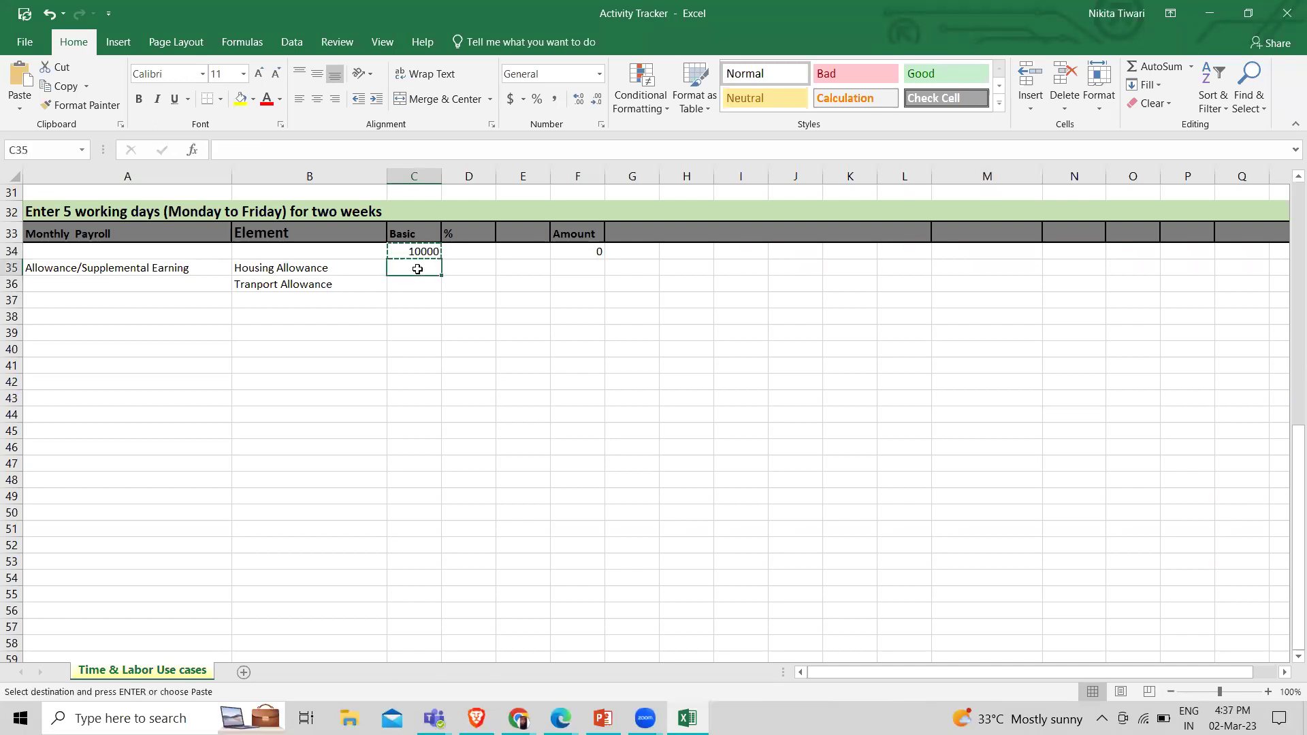
key("Return")
left_click(467, 302)
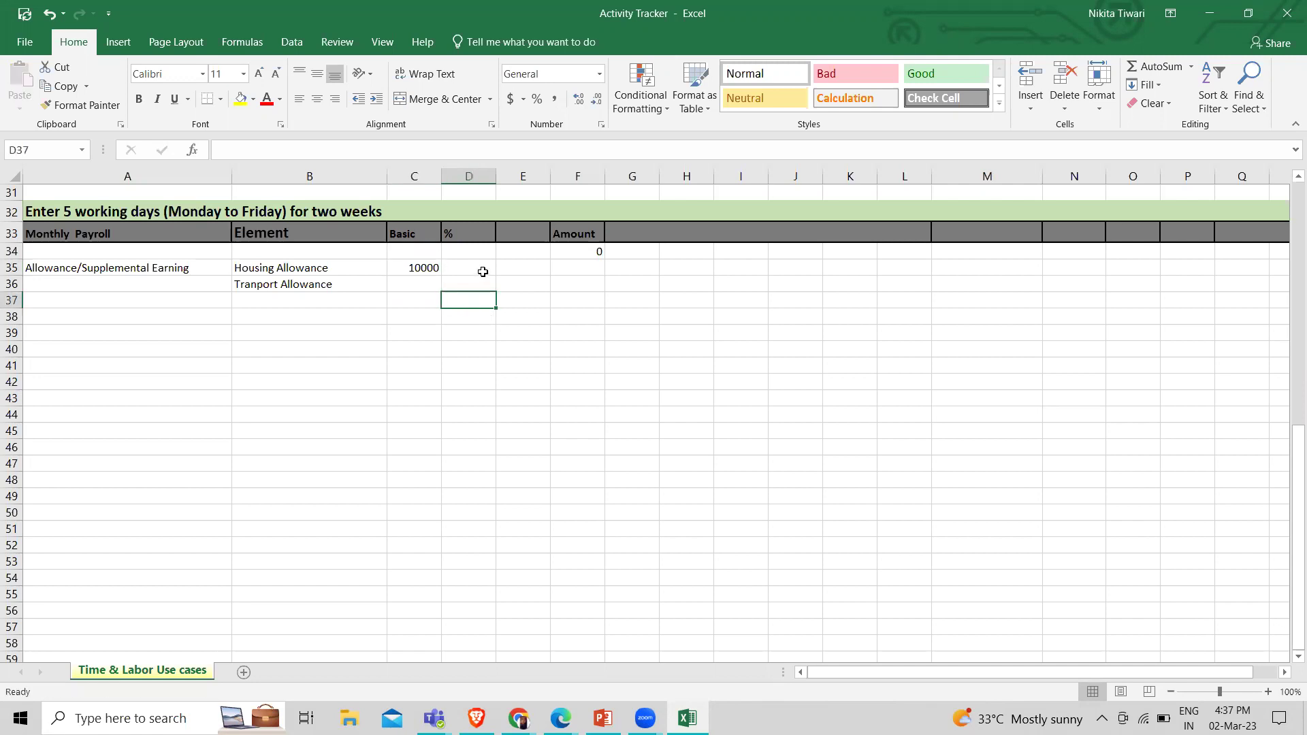
left_click(518, 718)
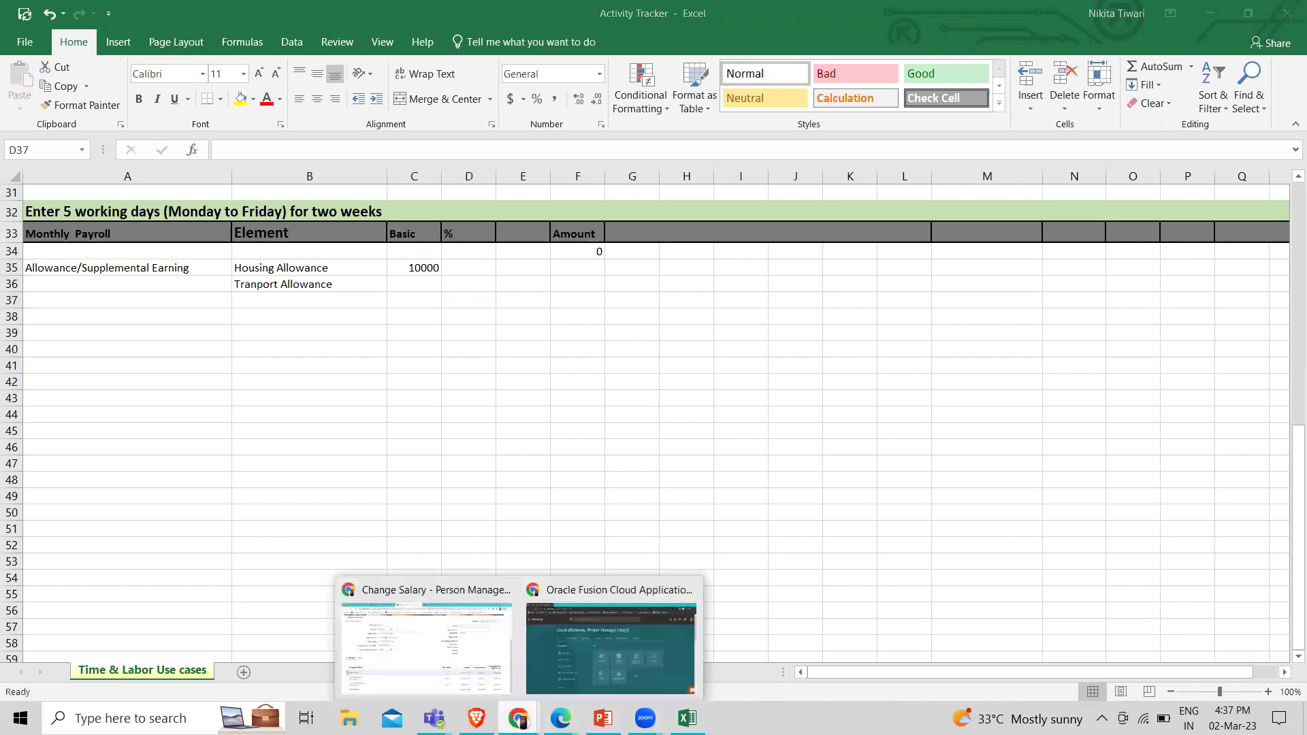
left_click(462, 669)
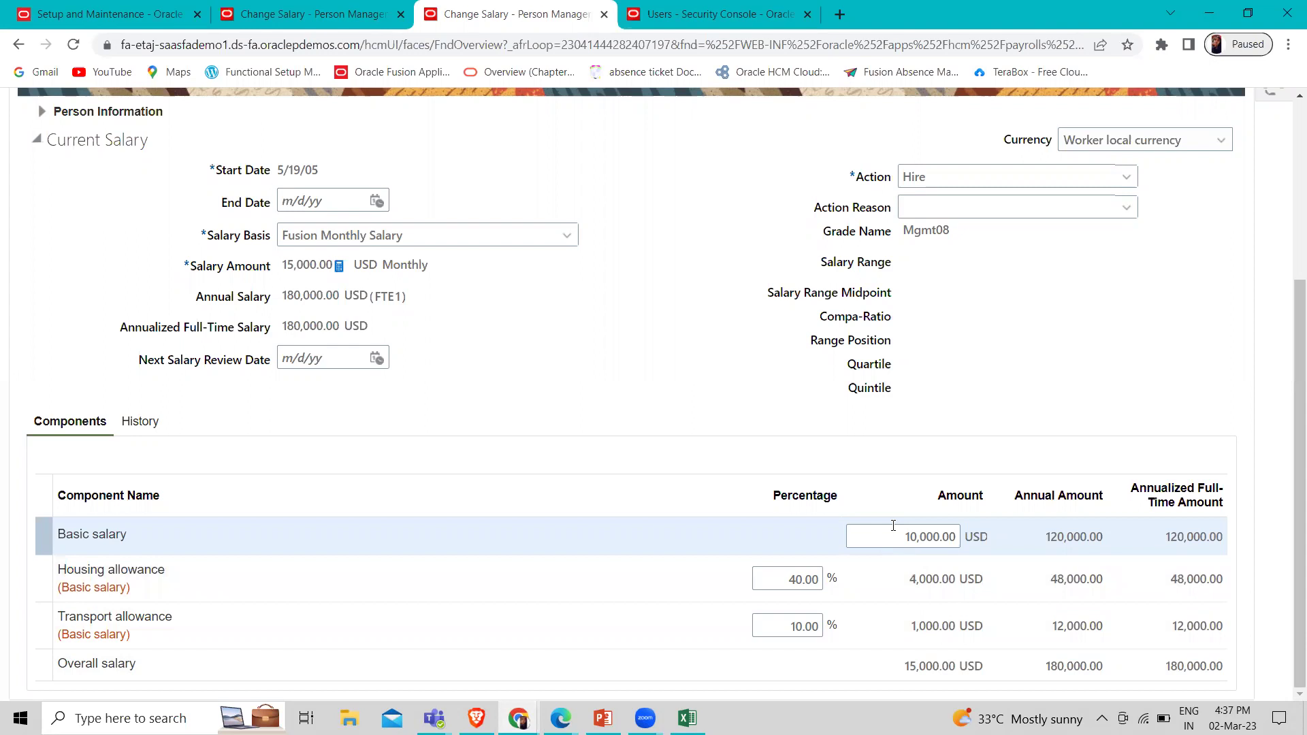
Enter 40 as the Housing Allowance percentage in cell D35
left_click(687, 717)
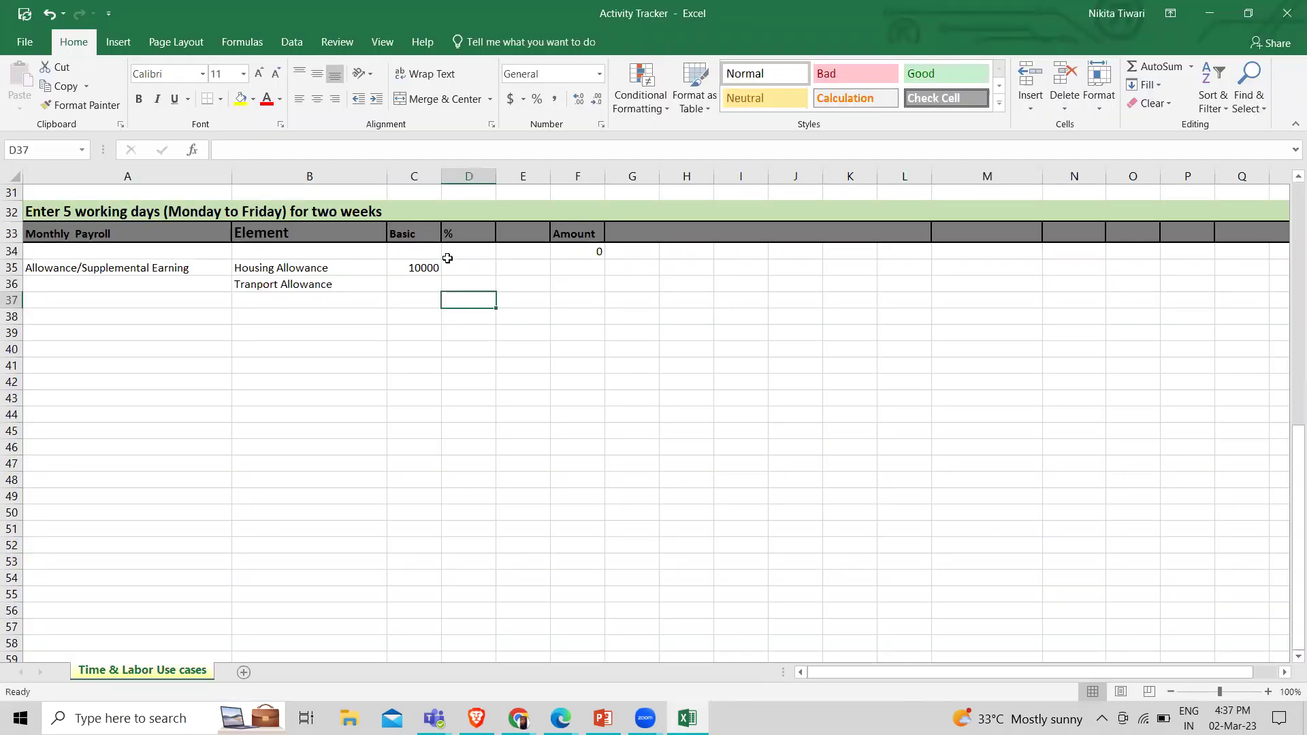
left_click(478, 264)
type("40")
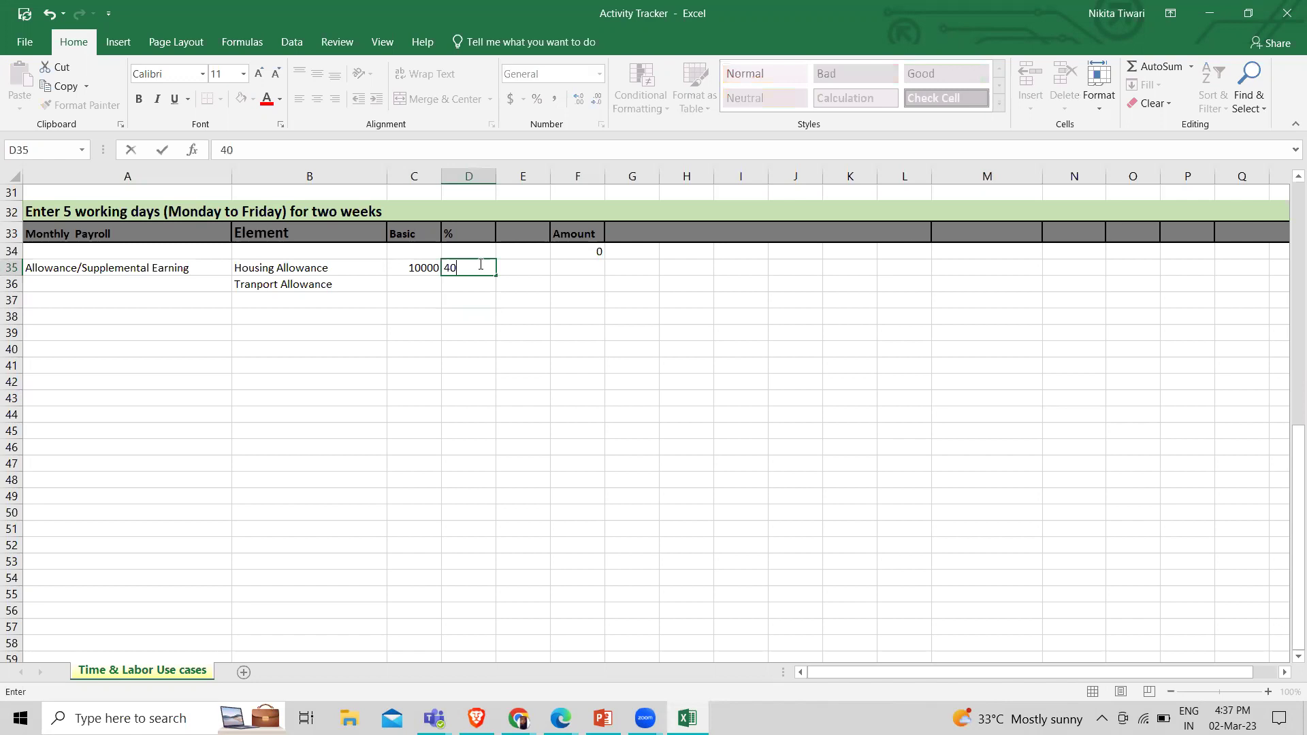
left_click(575, 267)
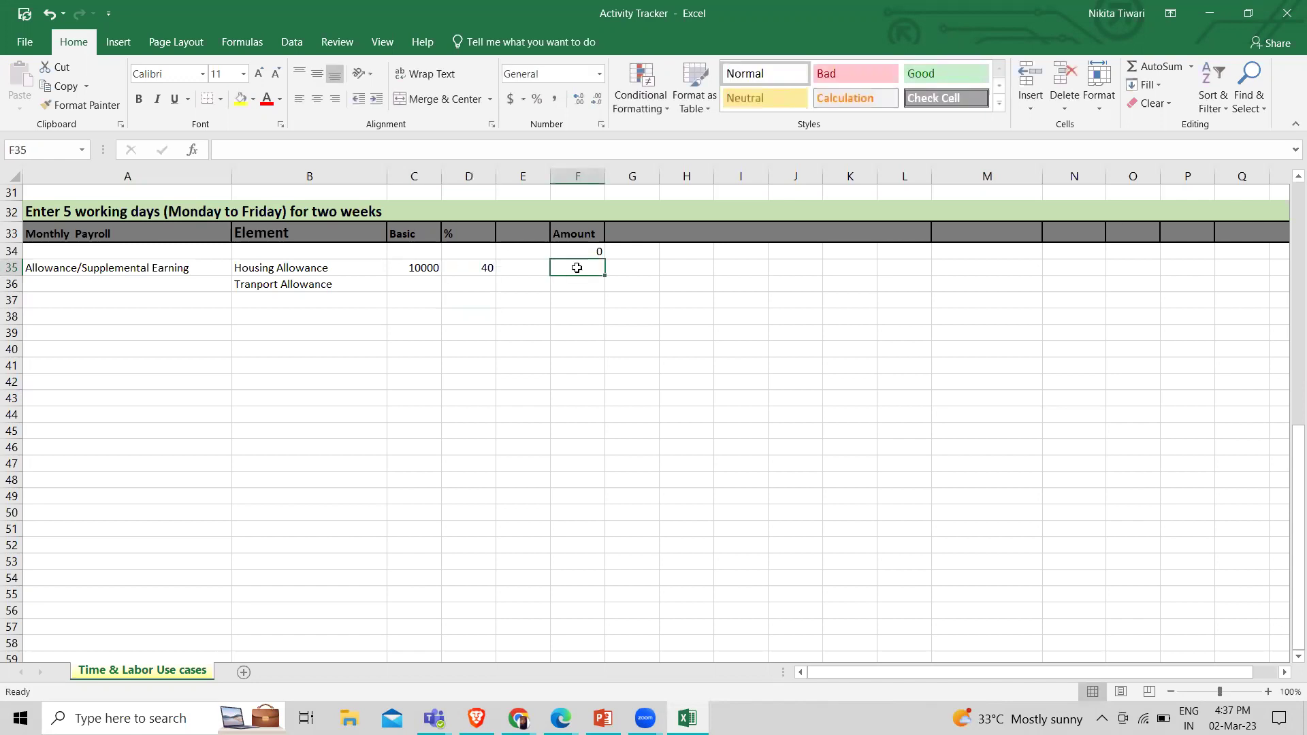
Compute the housing amount in F35 with =C35*D35/100, giving 4000
type("=")
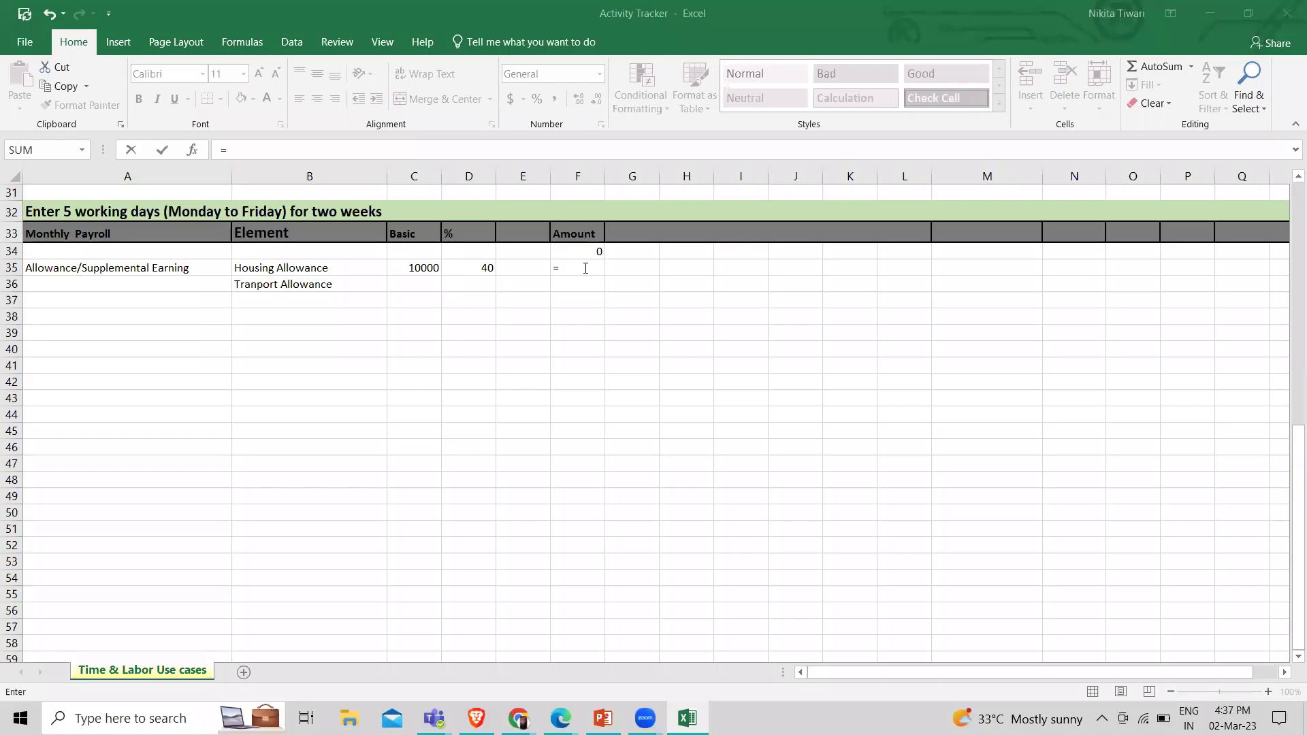
left_click(590, 265)
left_click(430, 267)
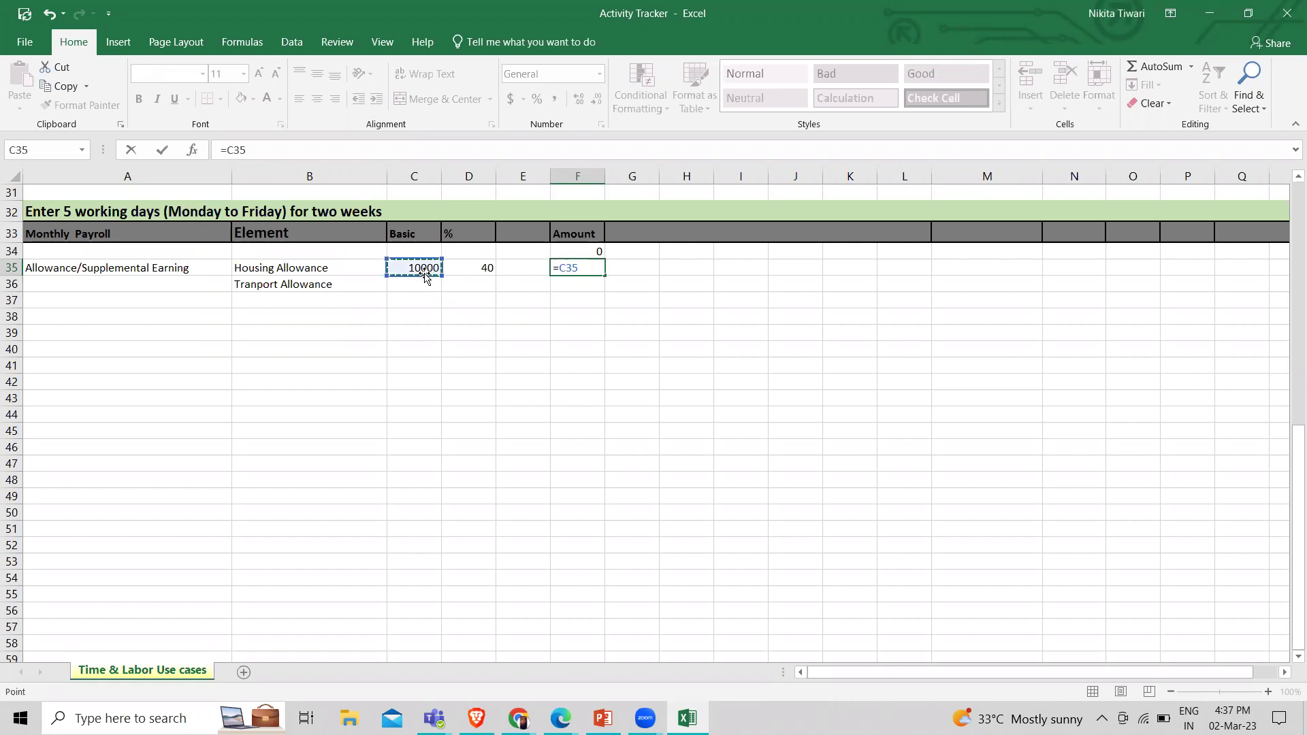
type("*")
left_click(478, 267)
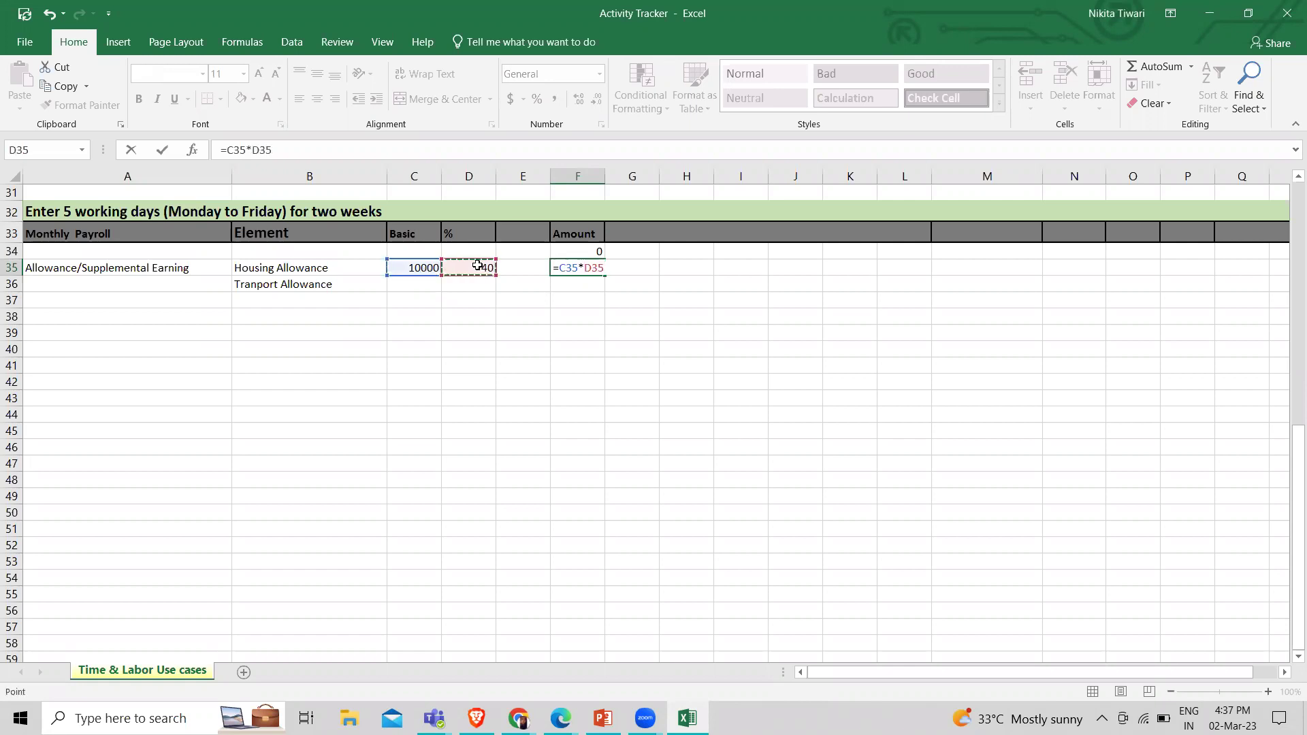
type("/100")
key("Return")
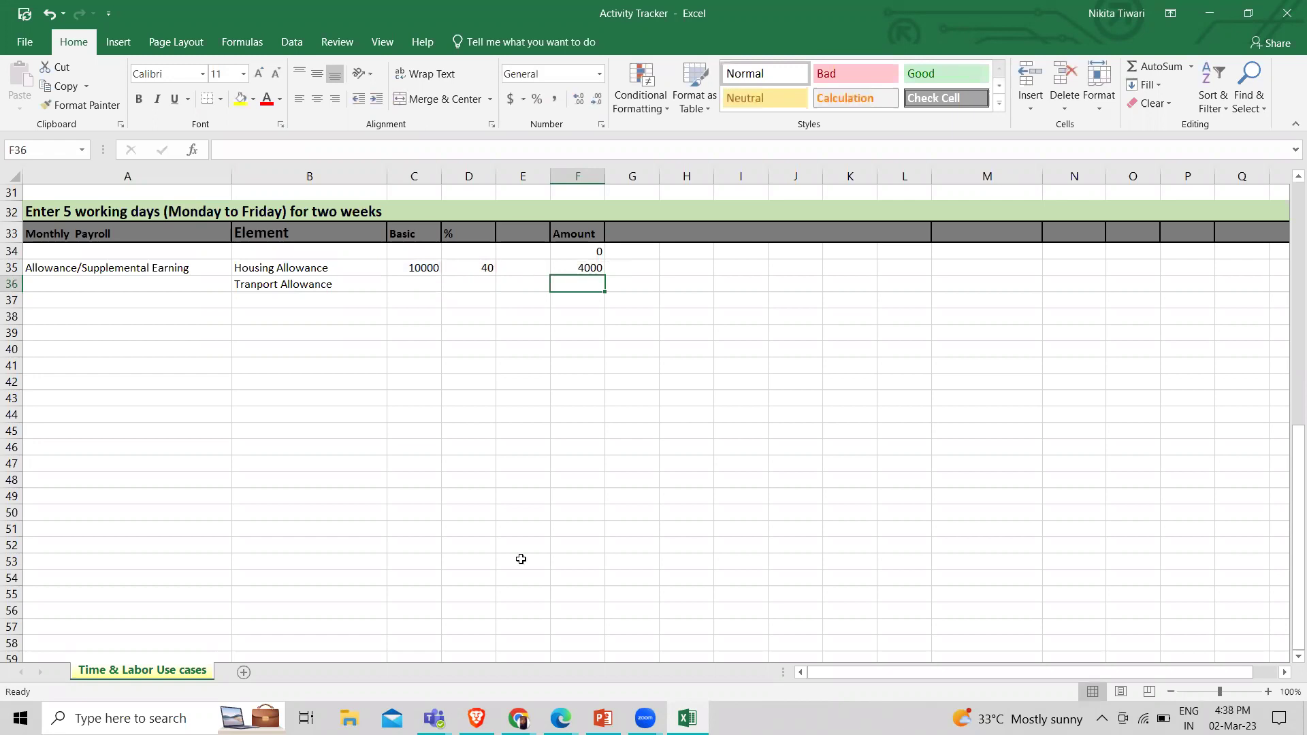
mouse_move(519, 718)
left_click(452, 625)
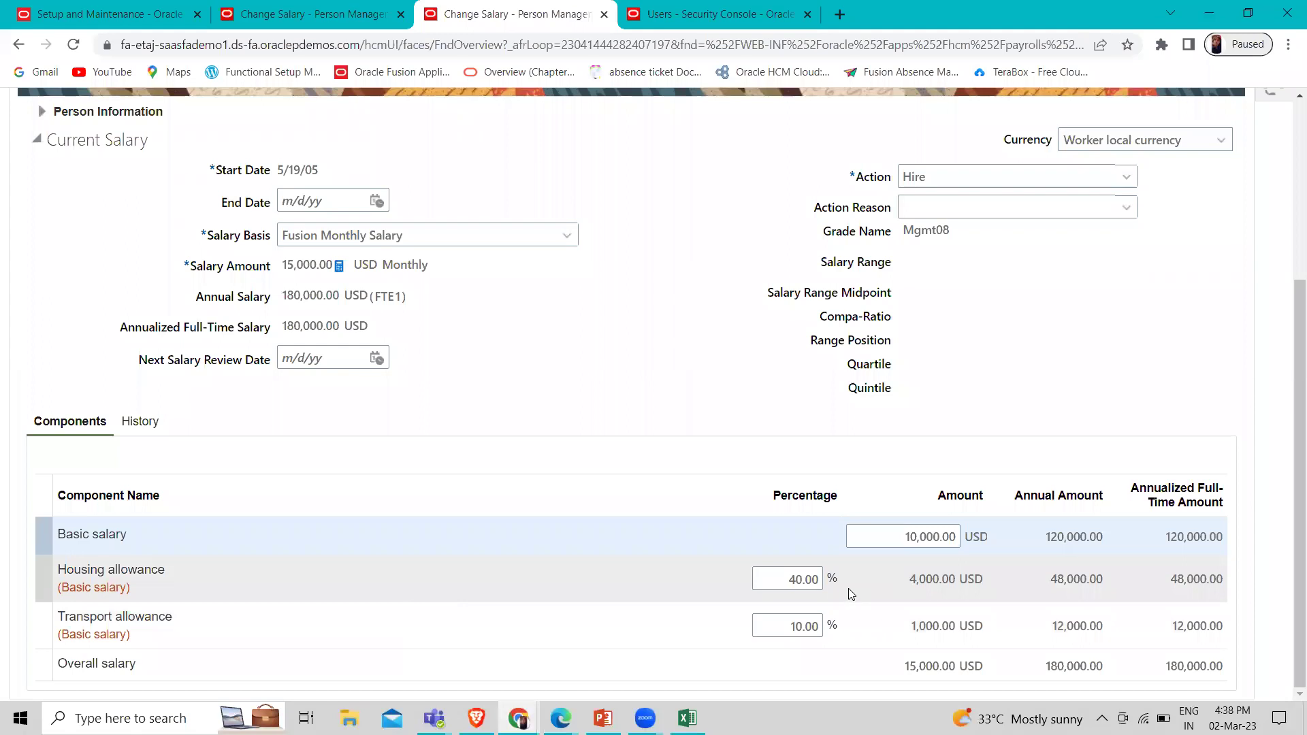
Reset the Transport allowance to 10% (1,000.00) so the salary totals 15,000.00 USD
left_click(792, 625)
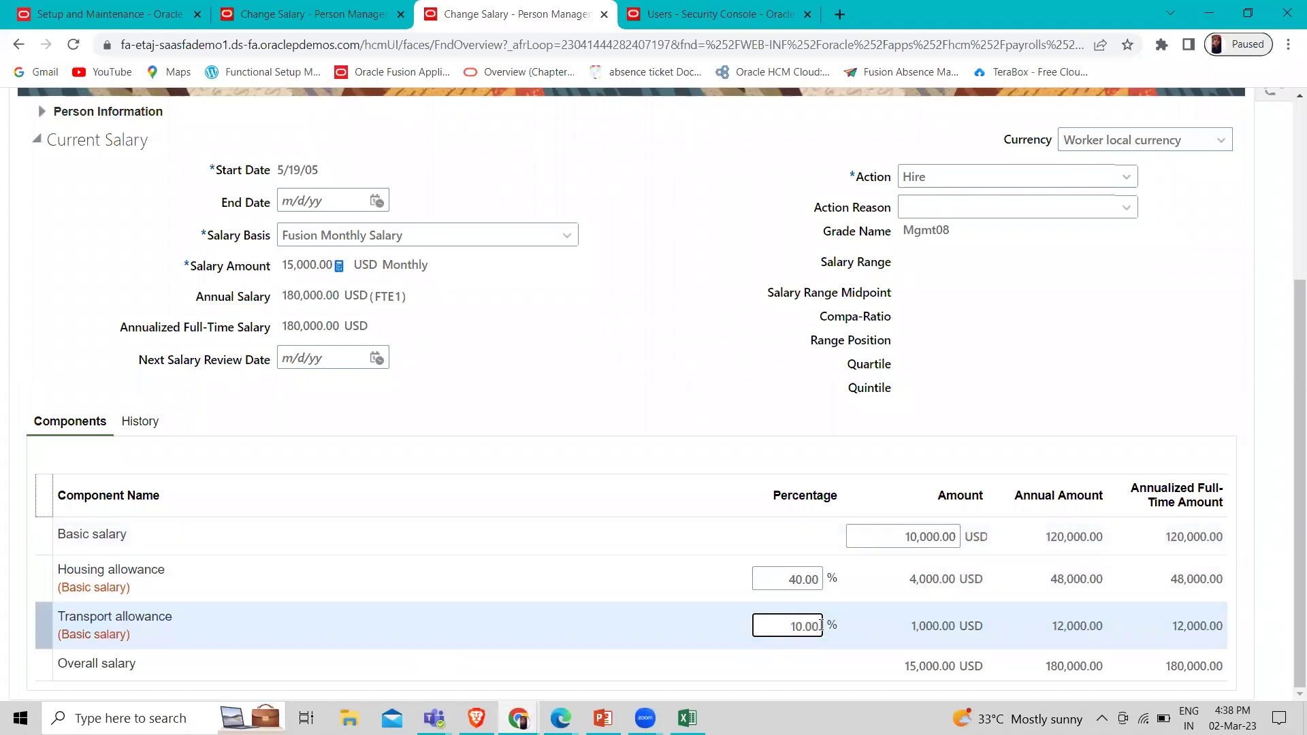
key("BackSpace")
key("BackSpace")
key("BackSpace")
key("BackSpace")
key("BackSpace")
left_click(1066, 373)
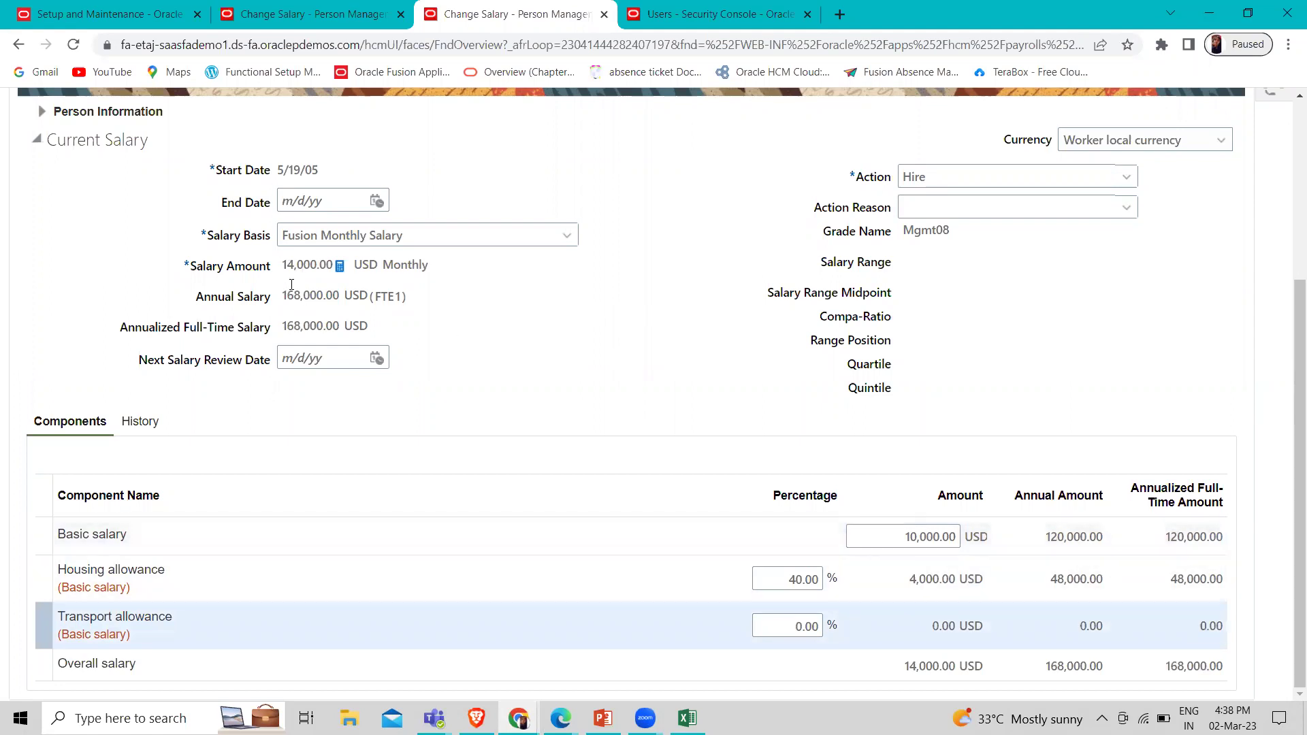
left_click(800, 629)
key("BackSpace")
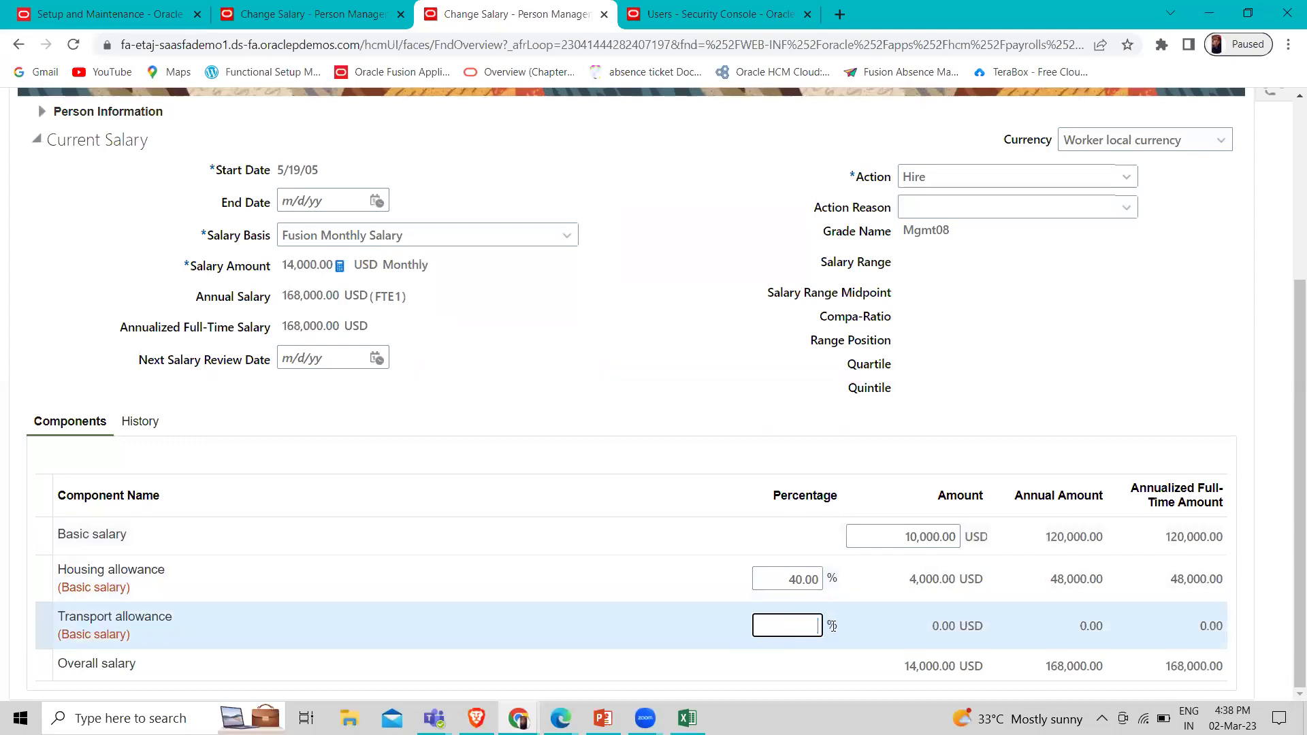
type("10")
left_click(1037, 408)
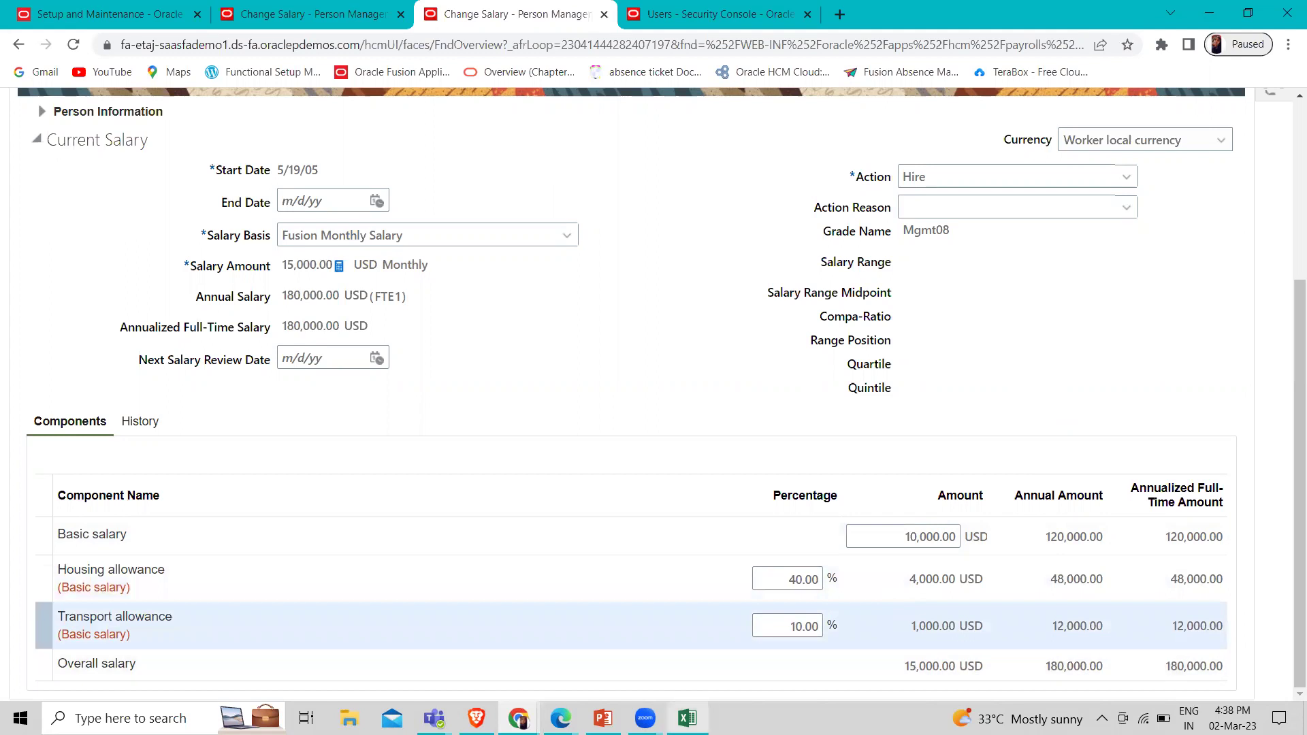
key("alt+Tab")
Add the transport row: 10000 basic in C36, 10% in D36, amount formula filled to F36
left_click(430, 268)
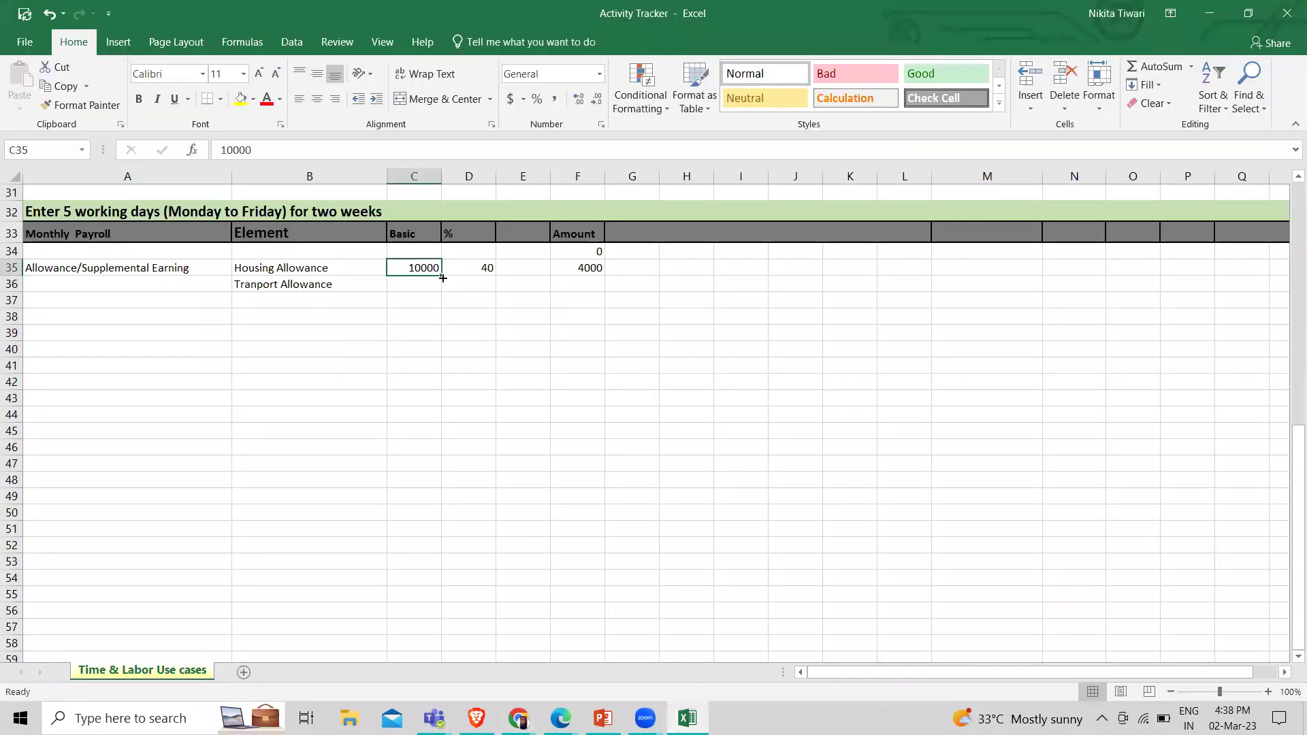
left_click_drag(437, 274, 439, 287)
left_click(474, 281)
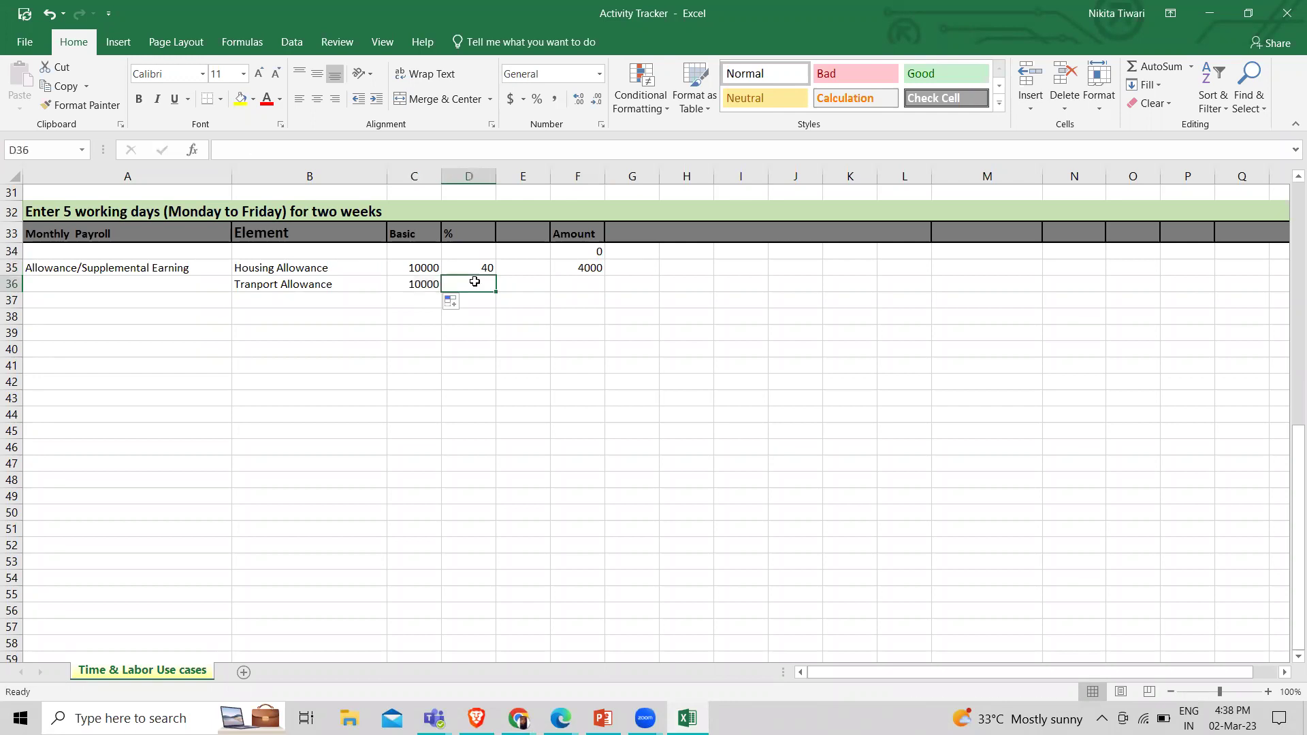
type("10")
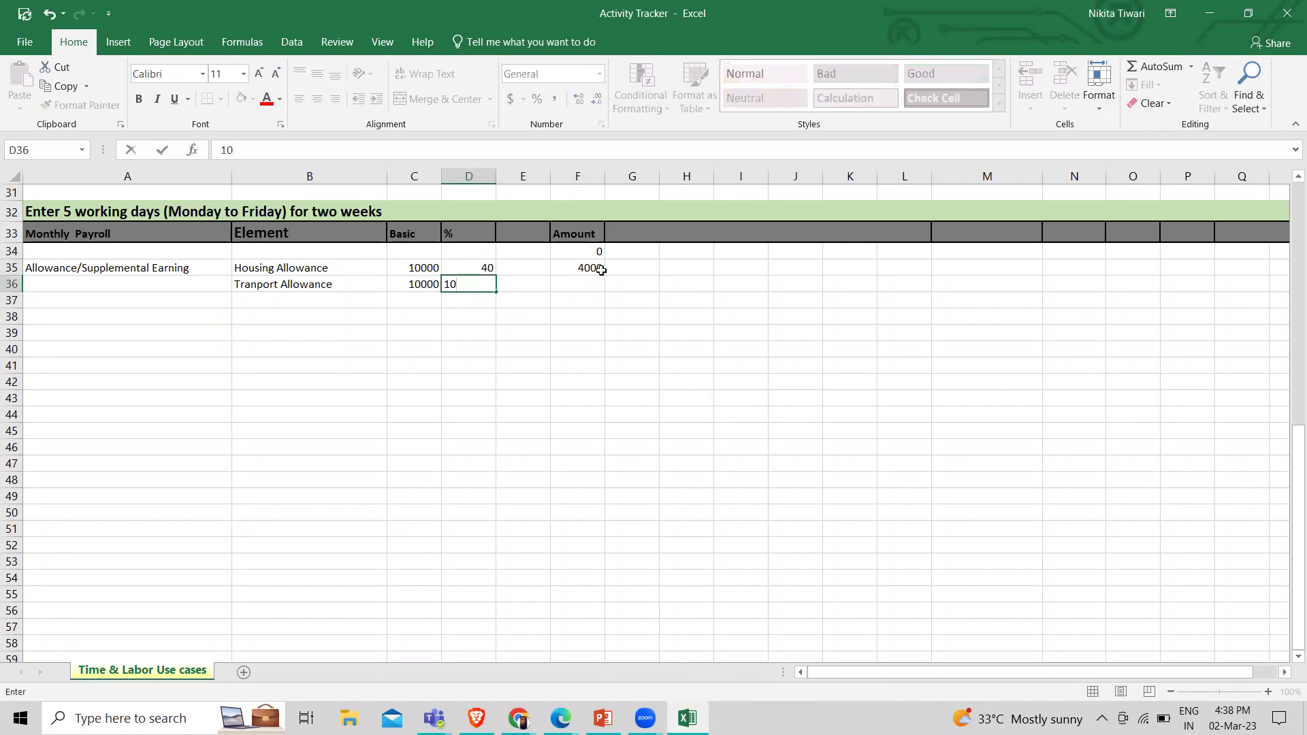
left_click(599, 269)
left_click_drag(602, 272, 603, 296)
left_click(590, 315)
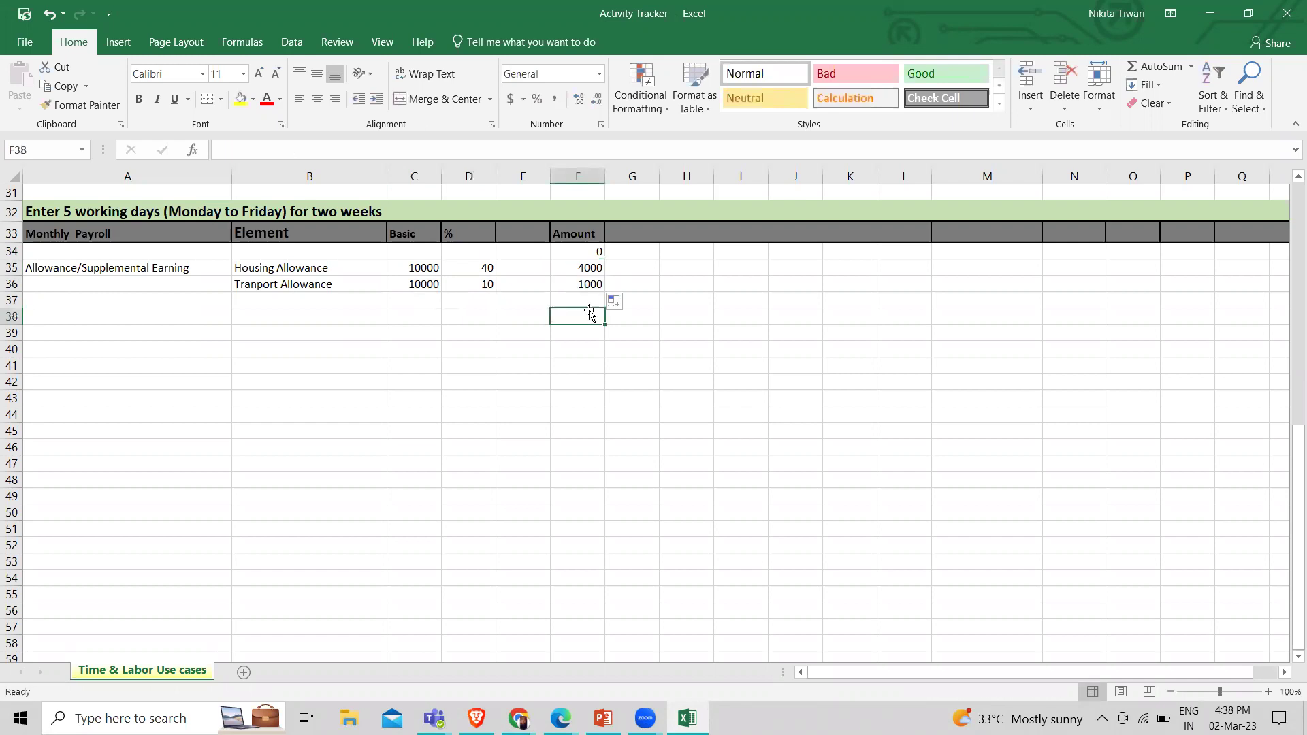
left_click(572, 283)
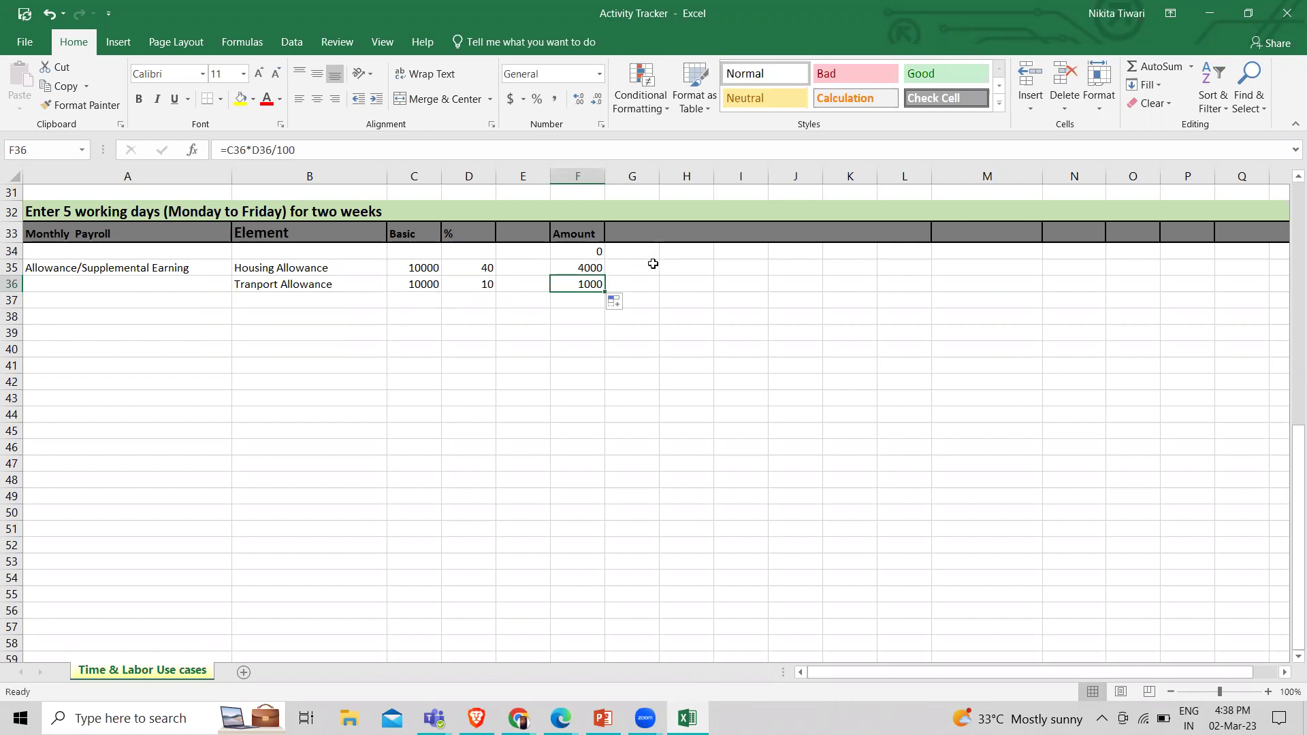
Type the heading 'salary' in cell H33
left_click(636, 230)
left_click(686, 226)
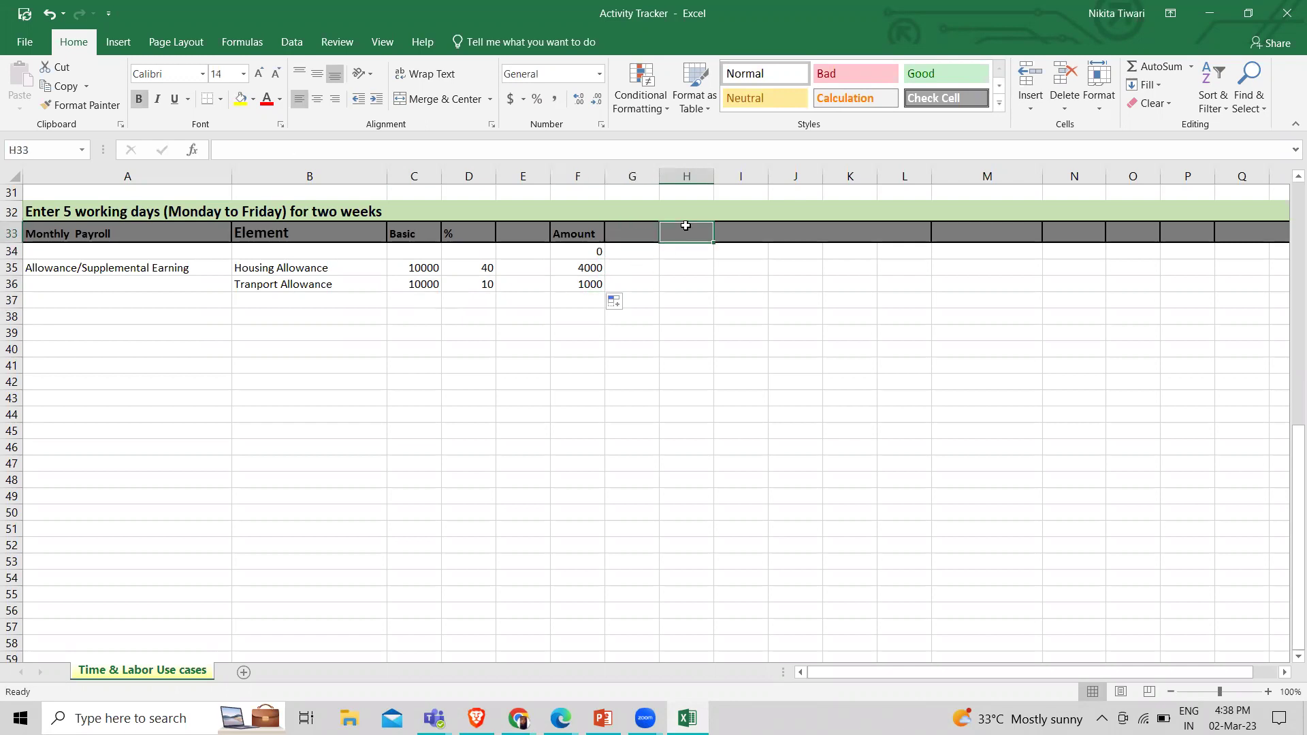
type("E")
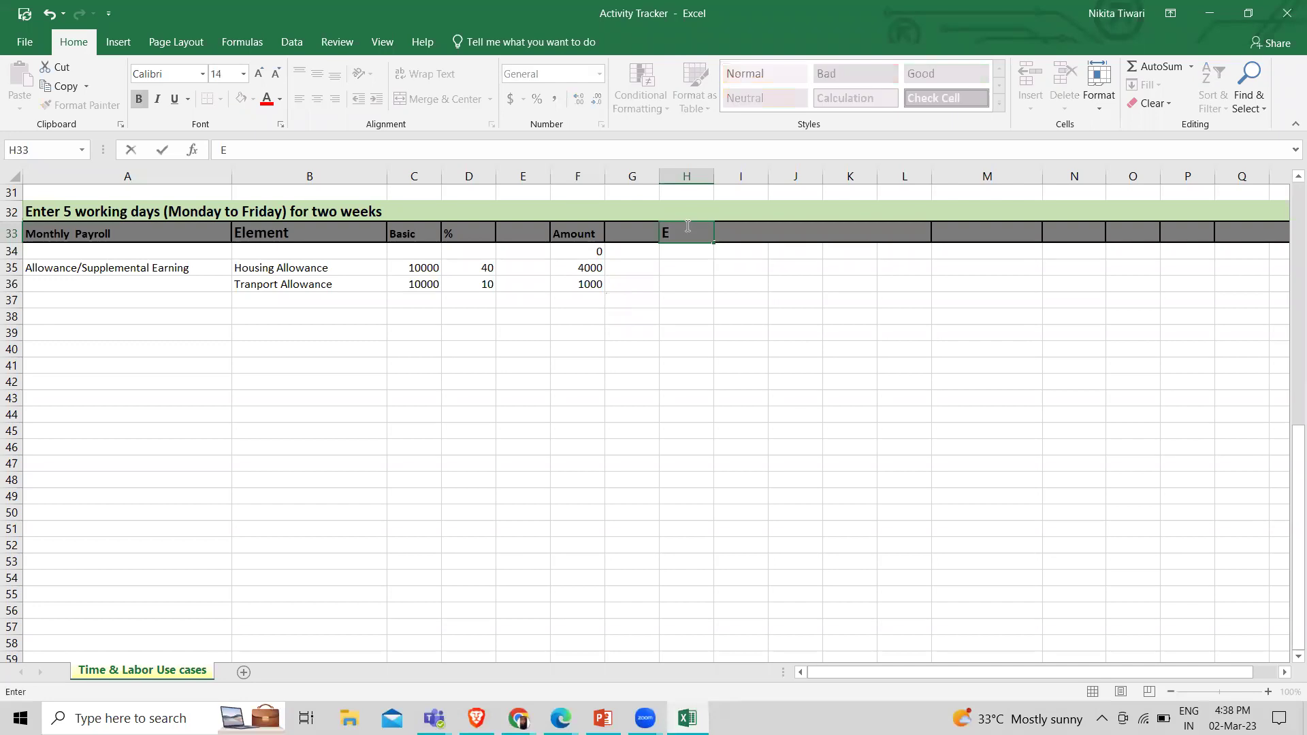
type("arc")
key("BackSpace")
key("BackSpace")
key("BackSpace")
key("BackSpace")
type("salry")
key("BackSpace")
key("BackSpace")
type("ary")
Total the salary in H35 with =C35+F35+F36, giving 15000
left_click(675, 263)
type("=")
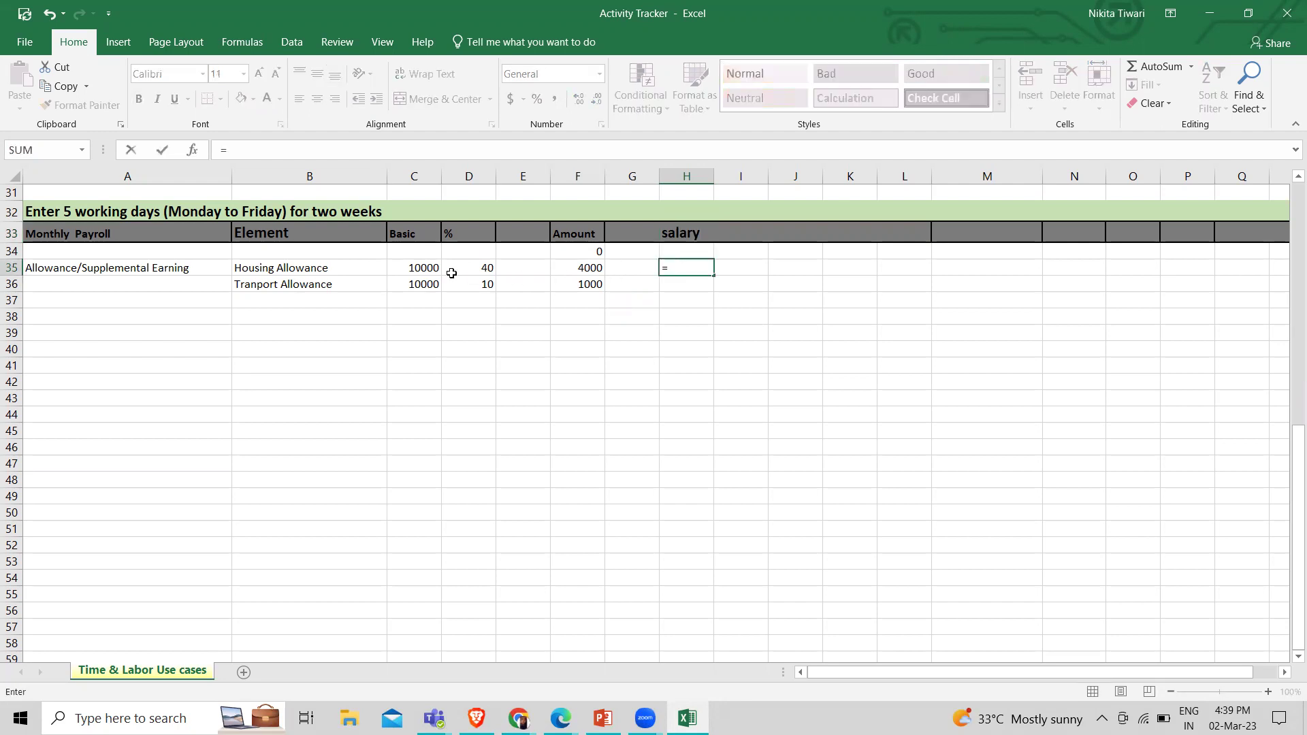
left_click(426, 267)
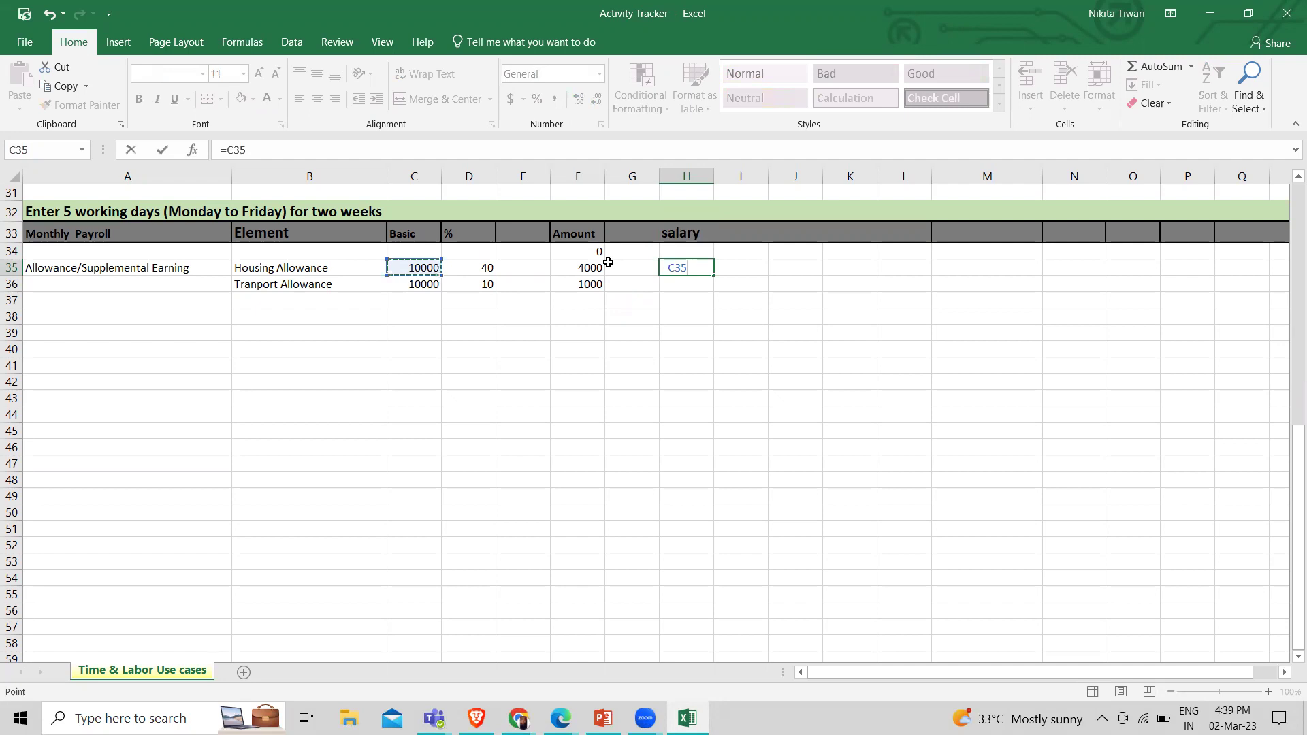
type("+")
left_click(598, 268)
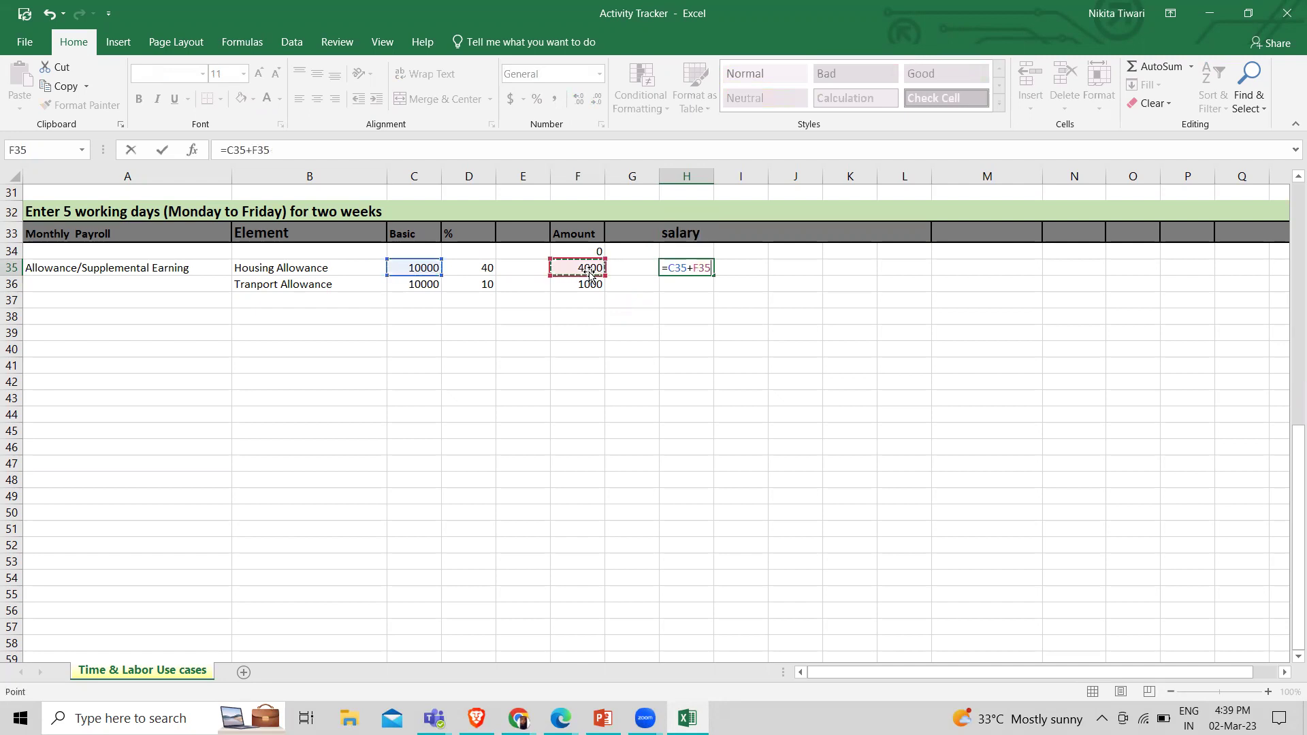
type("+")
left_click(592, 286)
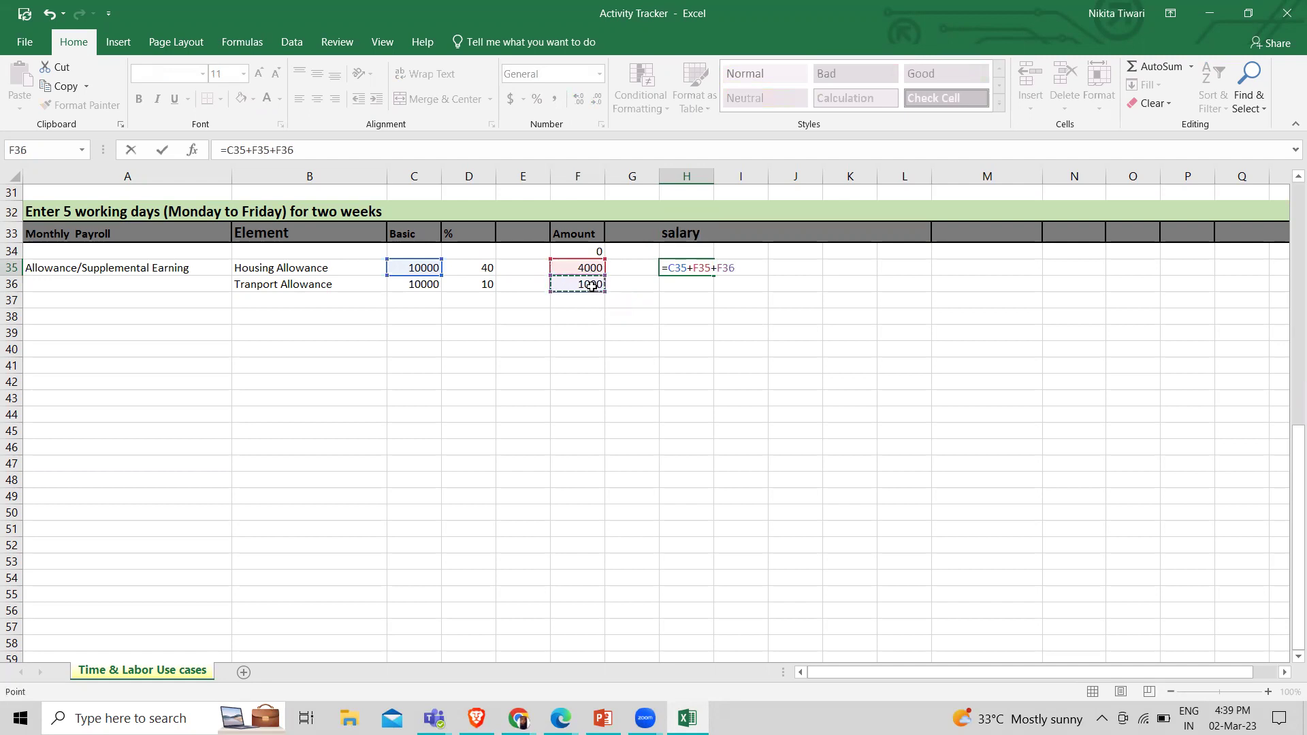
key("Return")
left_click(682, 269)
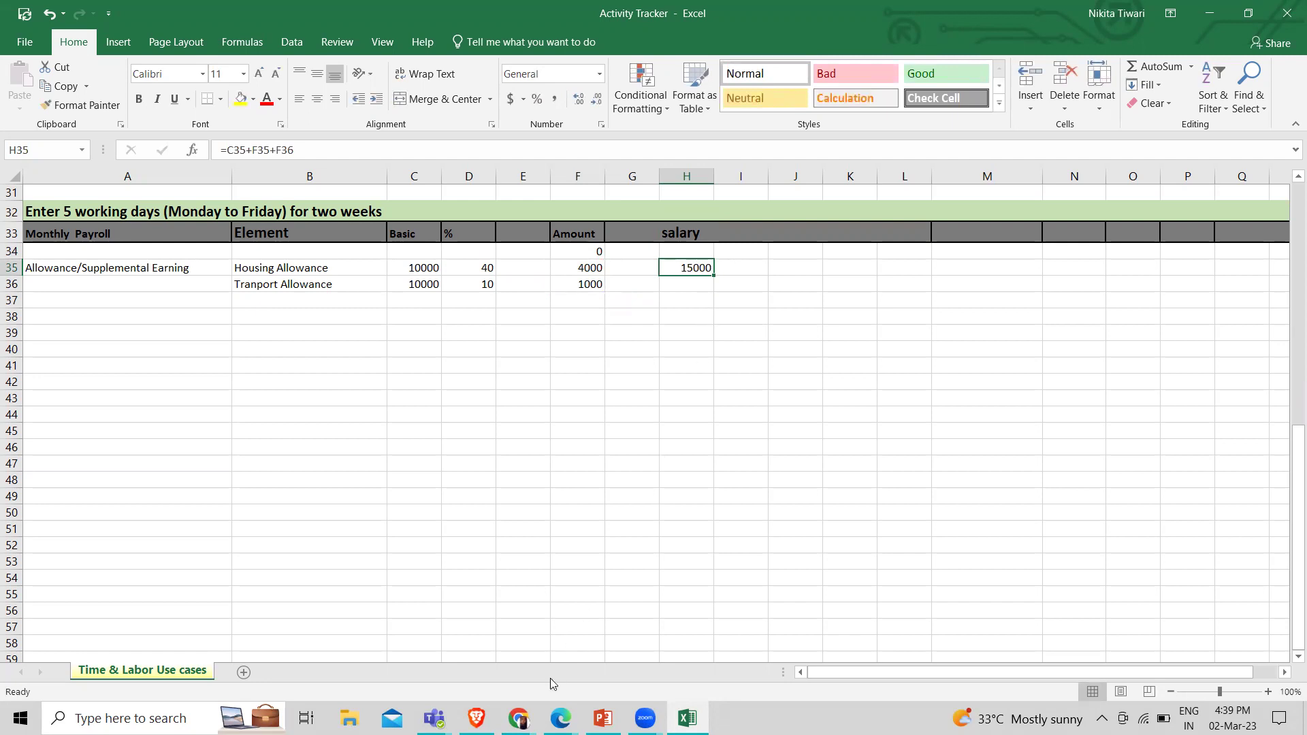
mouse_move(519, 718)
left_click(422, 633)
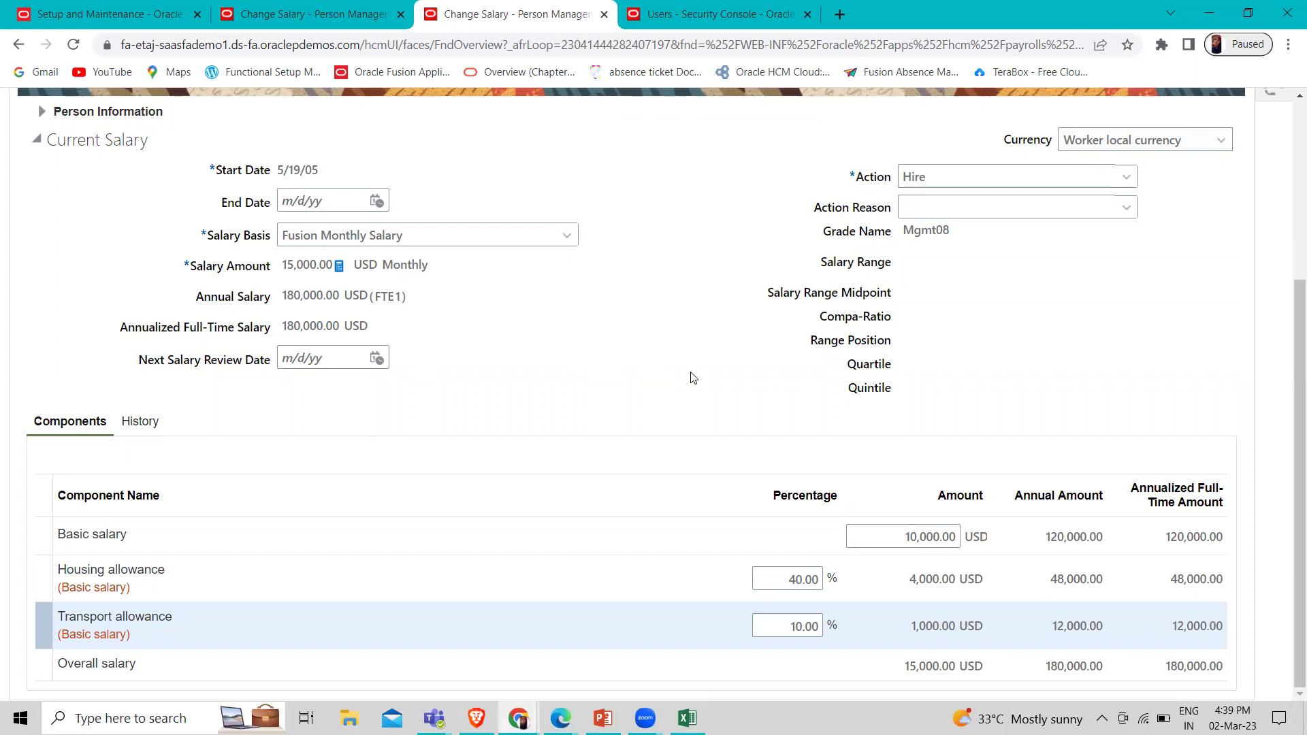
scroll(693, 378, "up", 3)
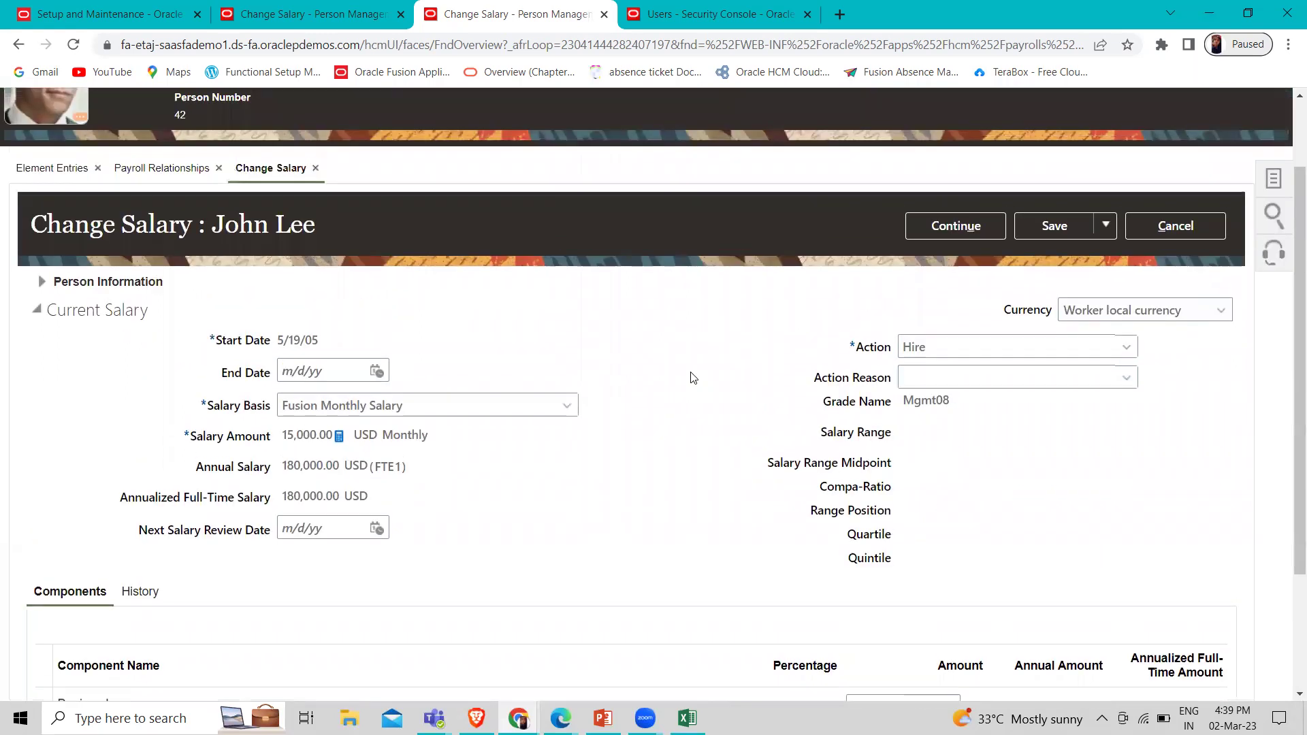
scroll(693, 378, "down", 3)
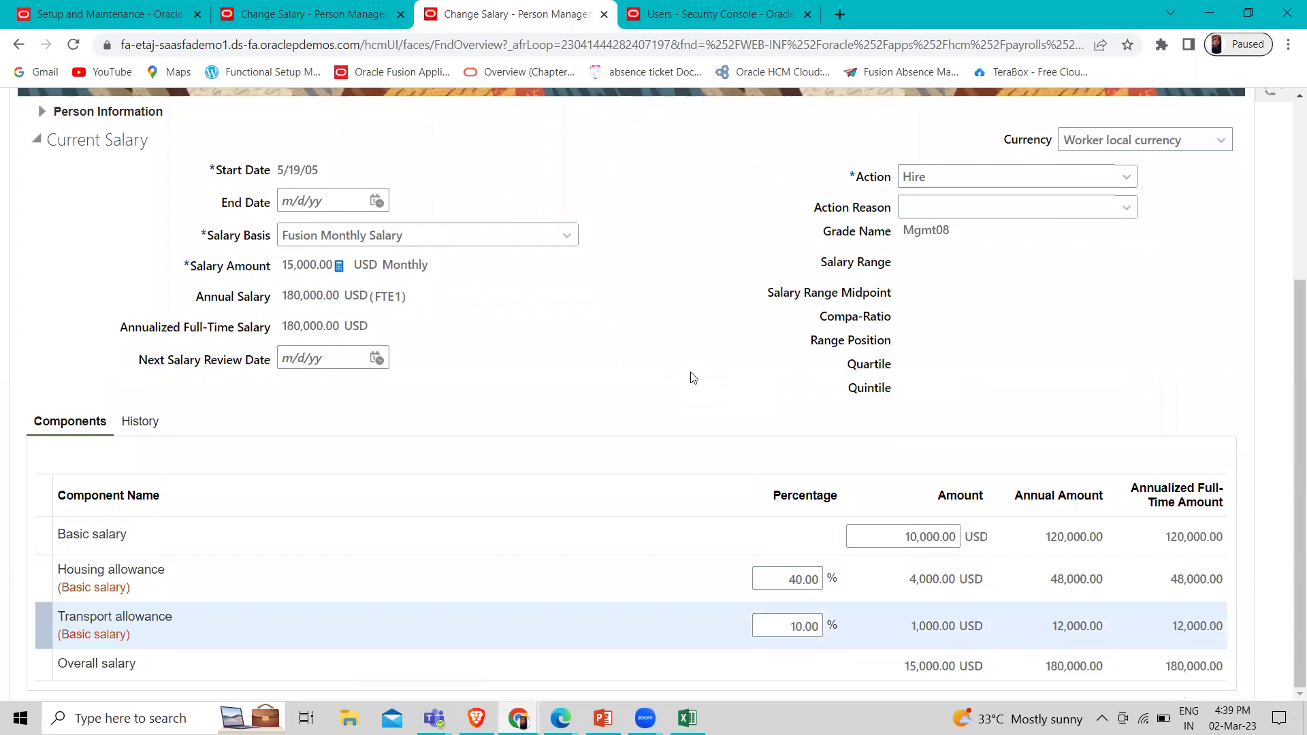